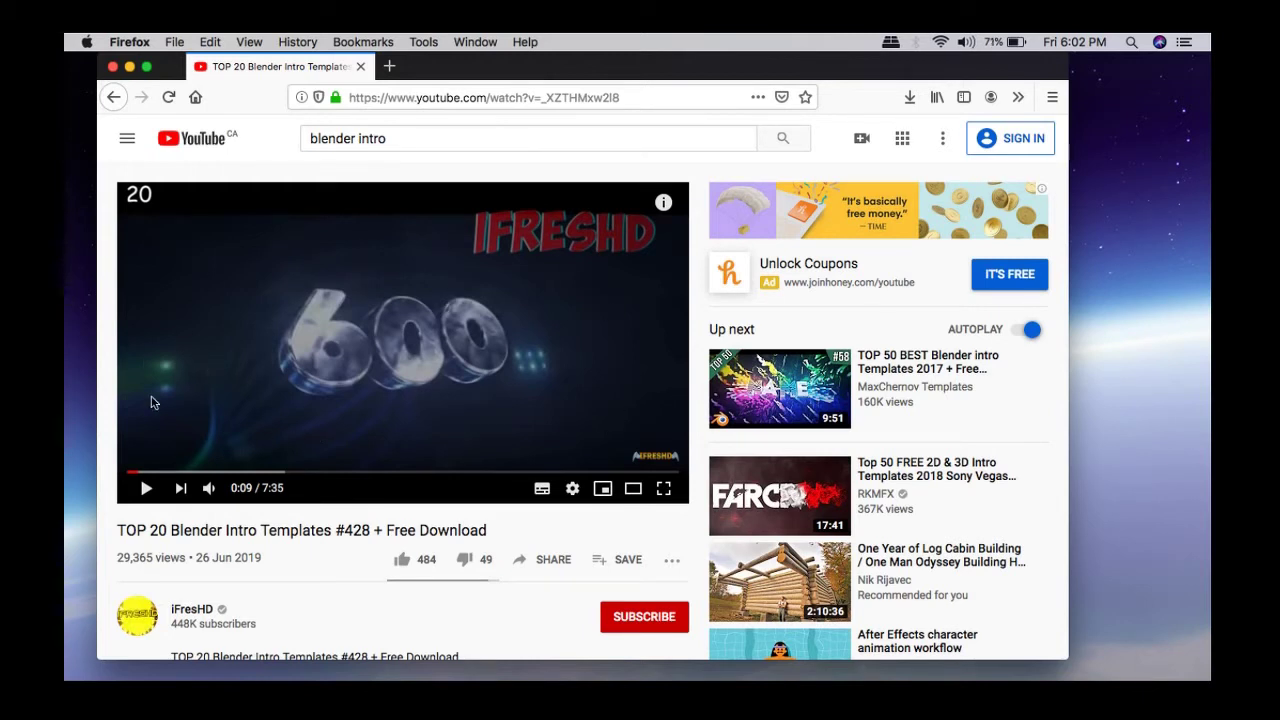
Play the TOP 20 Blender Intro Templates #428 video and skip ahead to preview several templates.
left_click(147, 488)
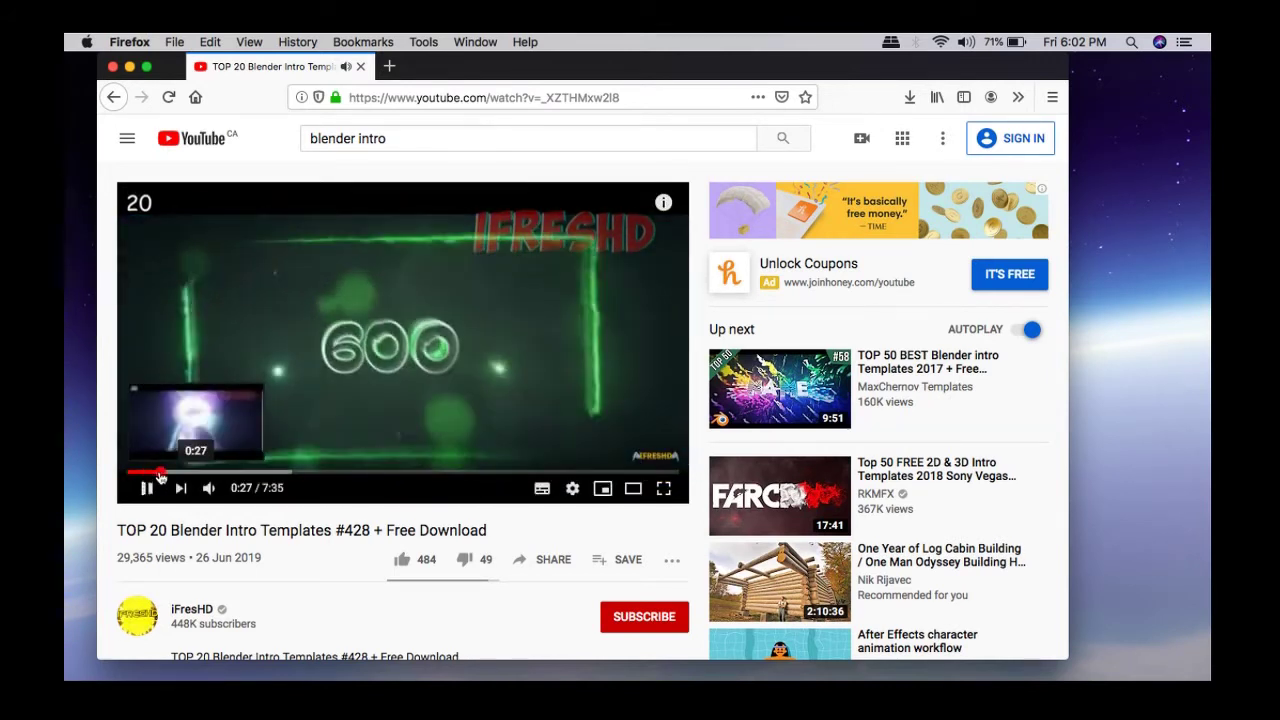
left_click(160, 471)
left_click(196, 472)
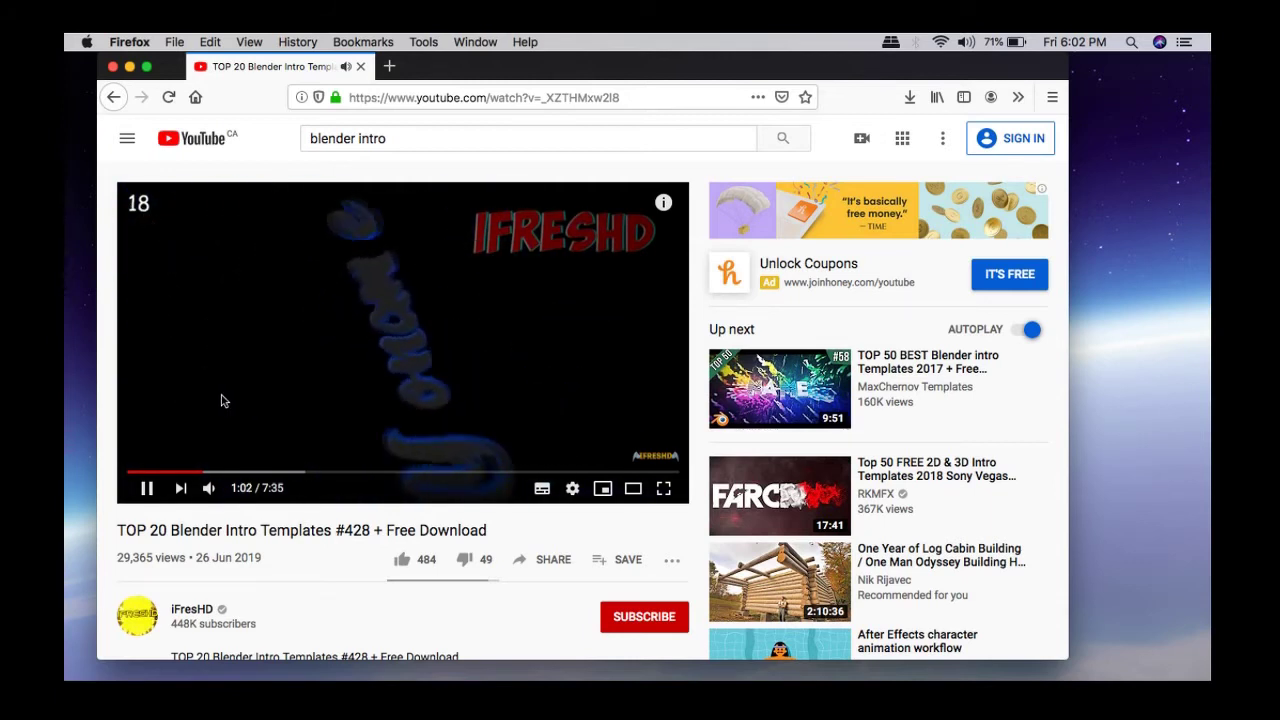
Look through the numbered template download links in the video's description.
scroll(359, 418, "down", 10)
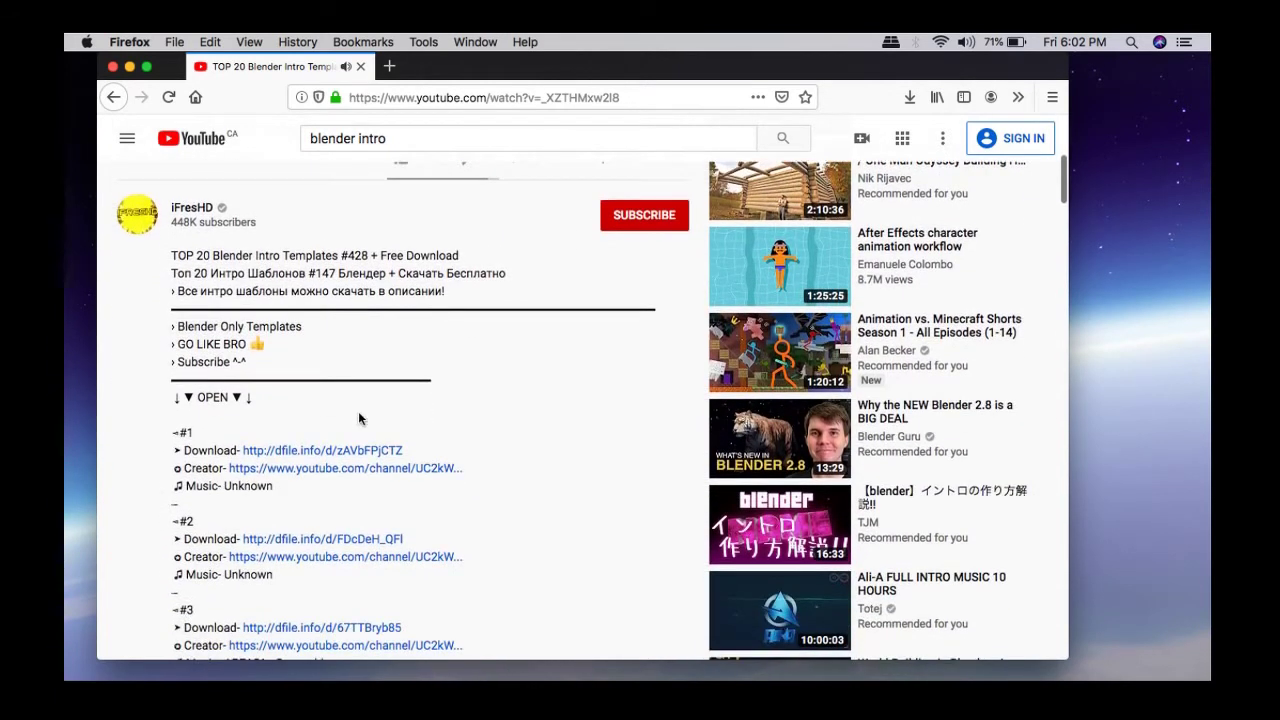
scroll(359, 418, "down", 12)
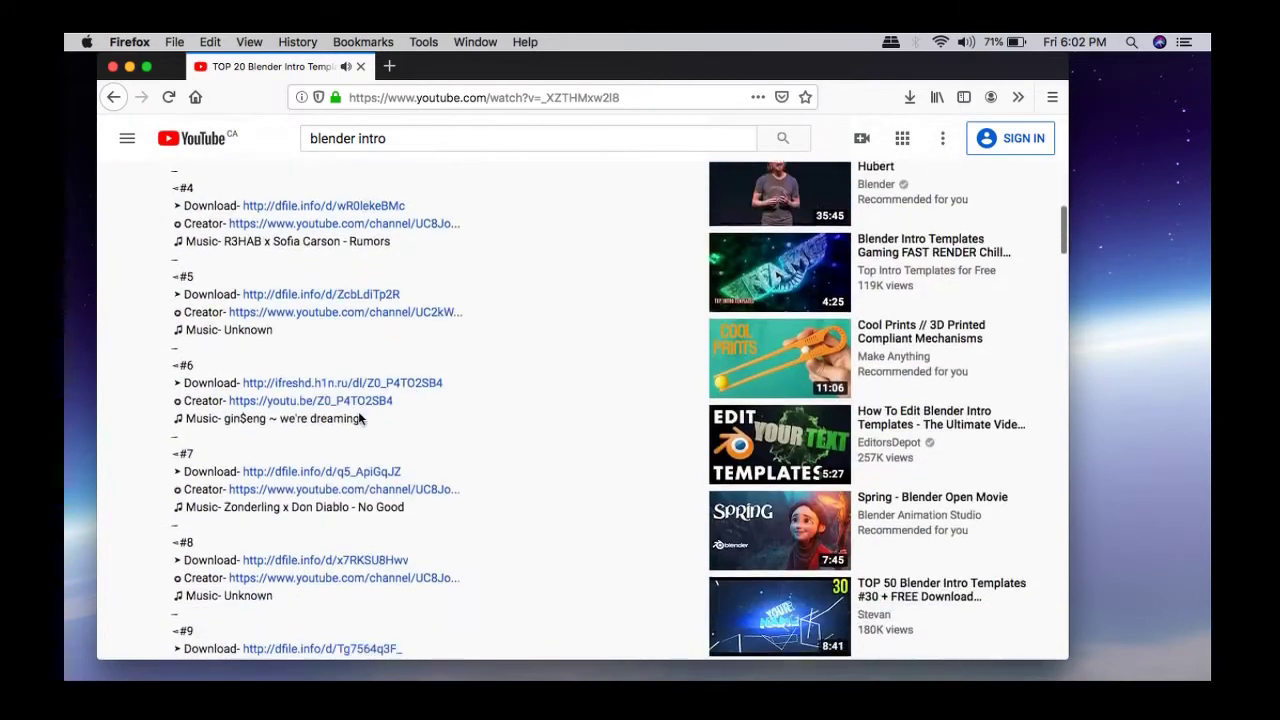
scroll(361, 420, "down", 10)
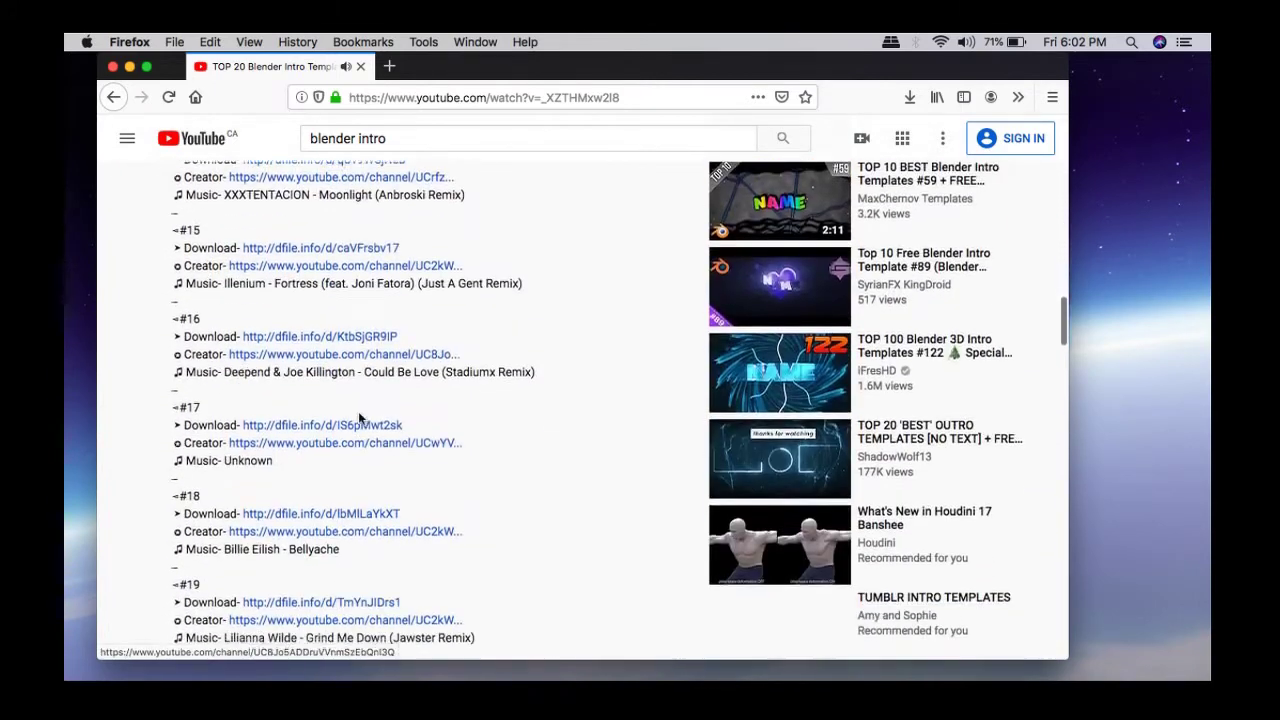
scroll(363, 420, "down", 10)
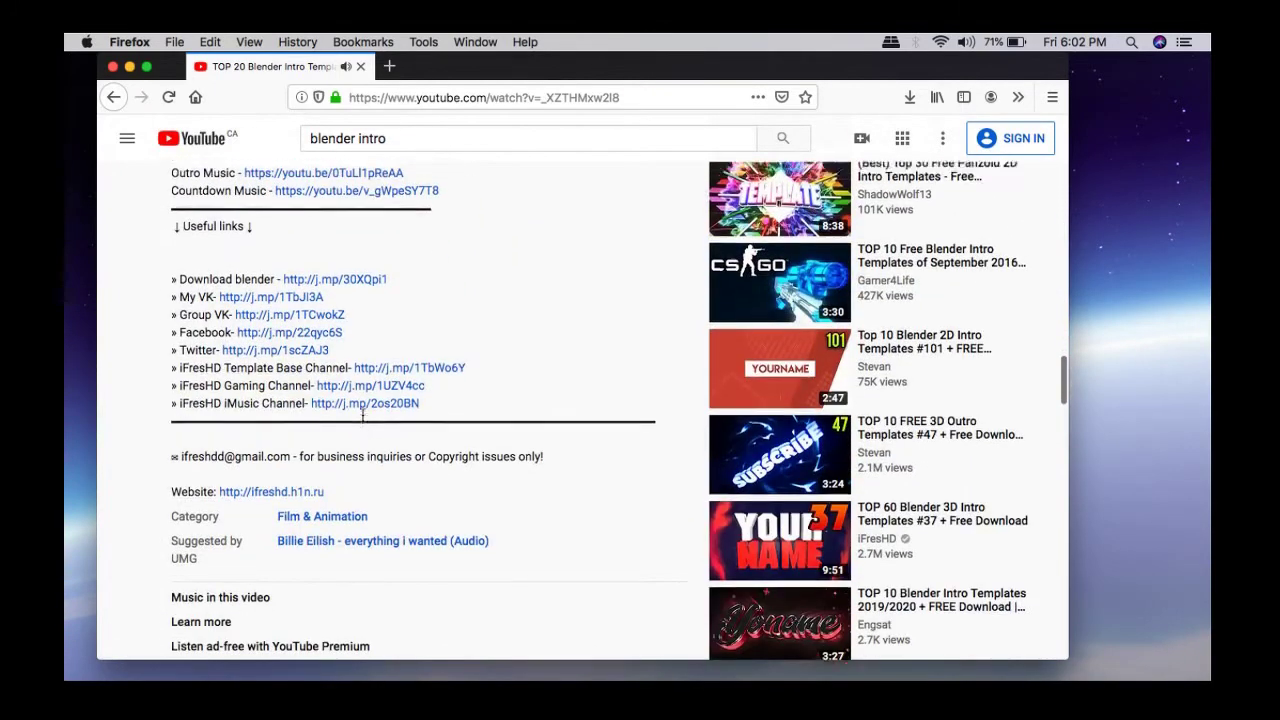
scroll(363, 417, "up", 5)
scroll(363, 415, "up", 10)
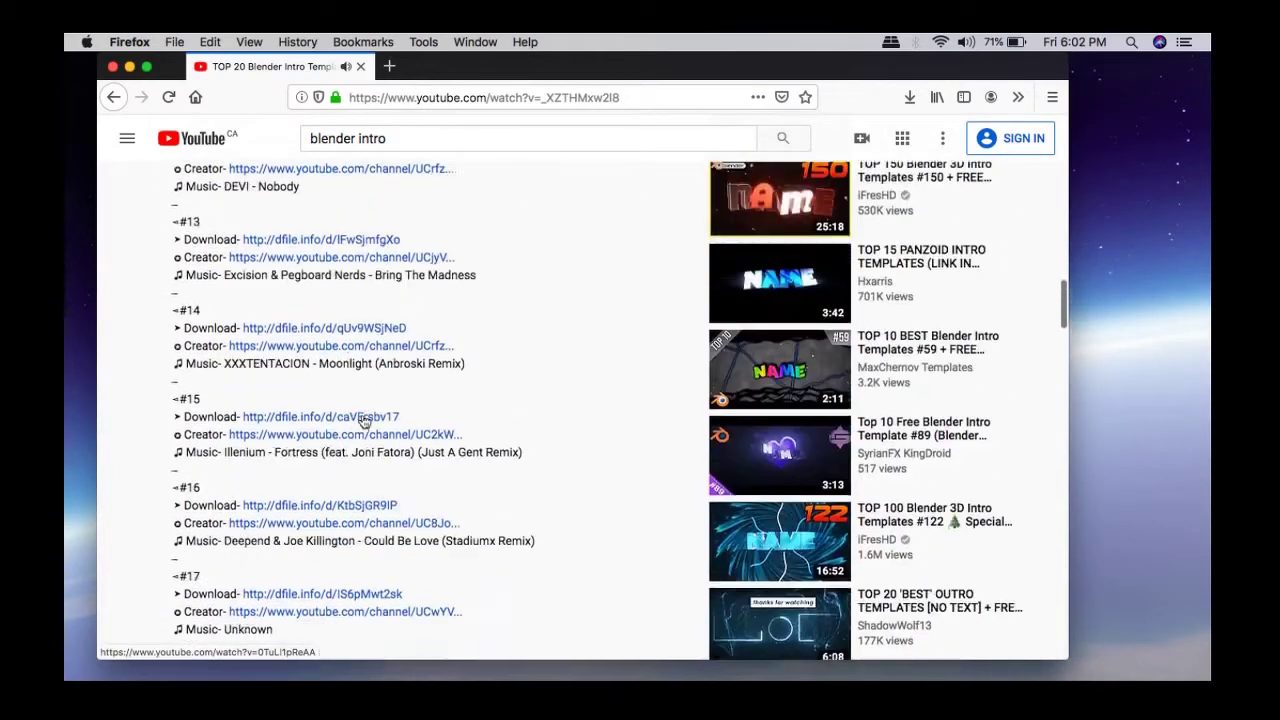
scroll(363, 421, "up", 15)
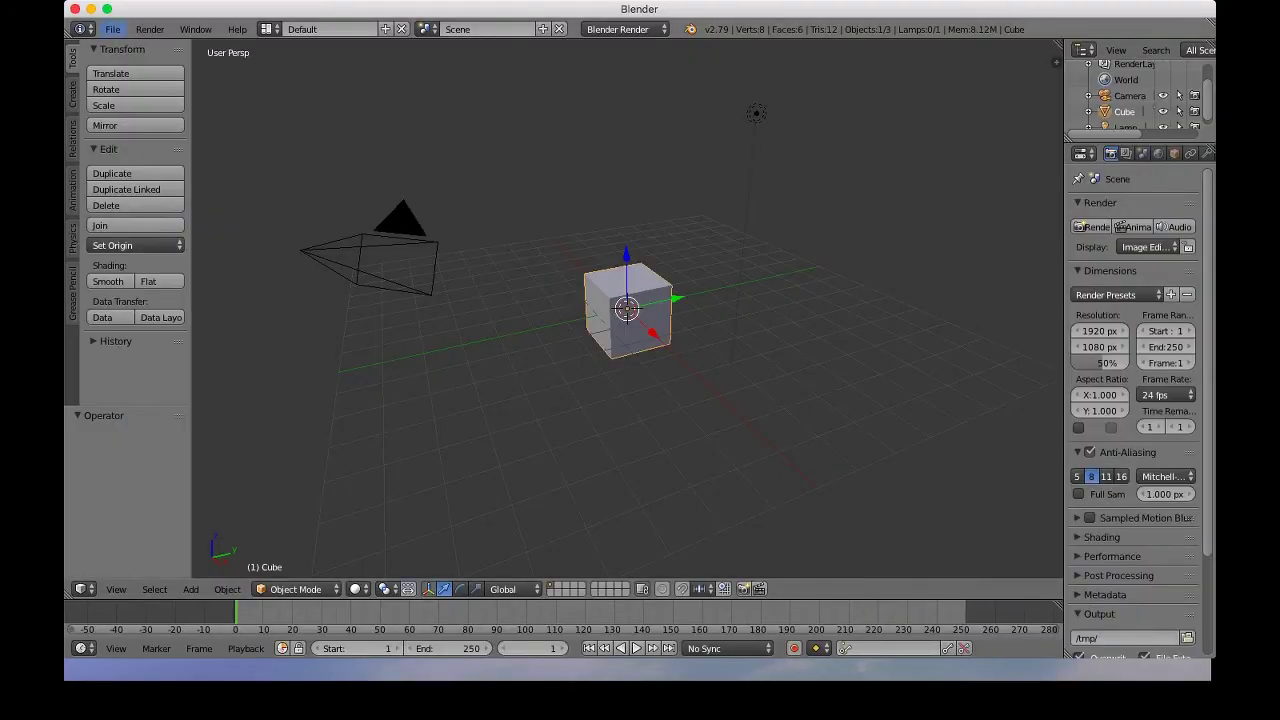
Switch to Blender, open FrostFireS2Template#5.blend, and read the editing instructions included in the template.
left_click(113, 29)
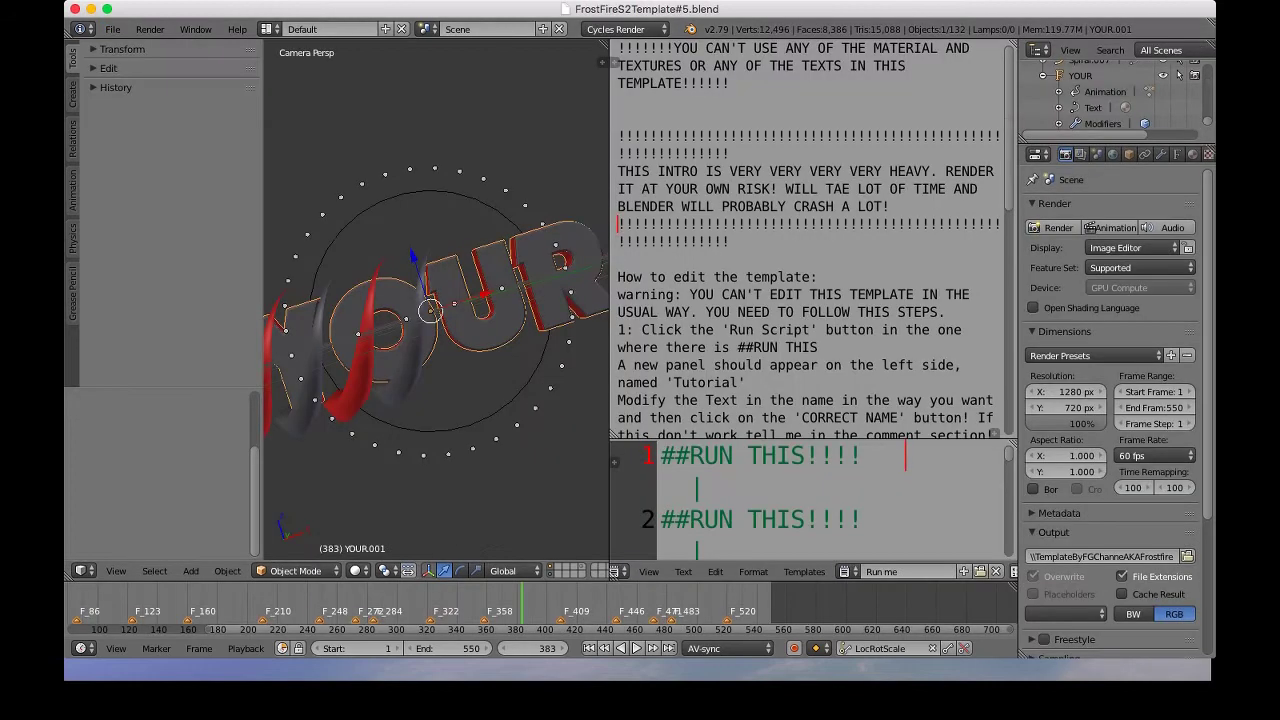
scroll(813, 237, "down", 10)
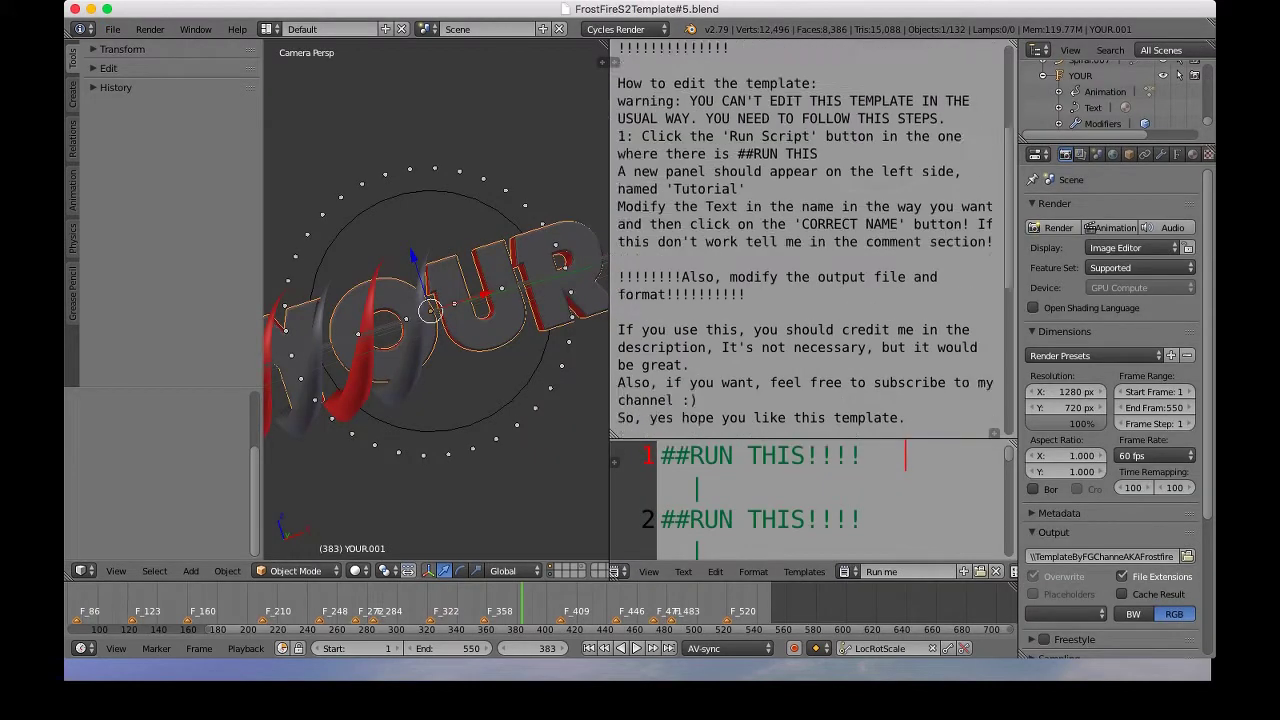
scroll(813, 240, "up", 10)
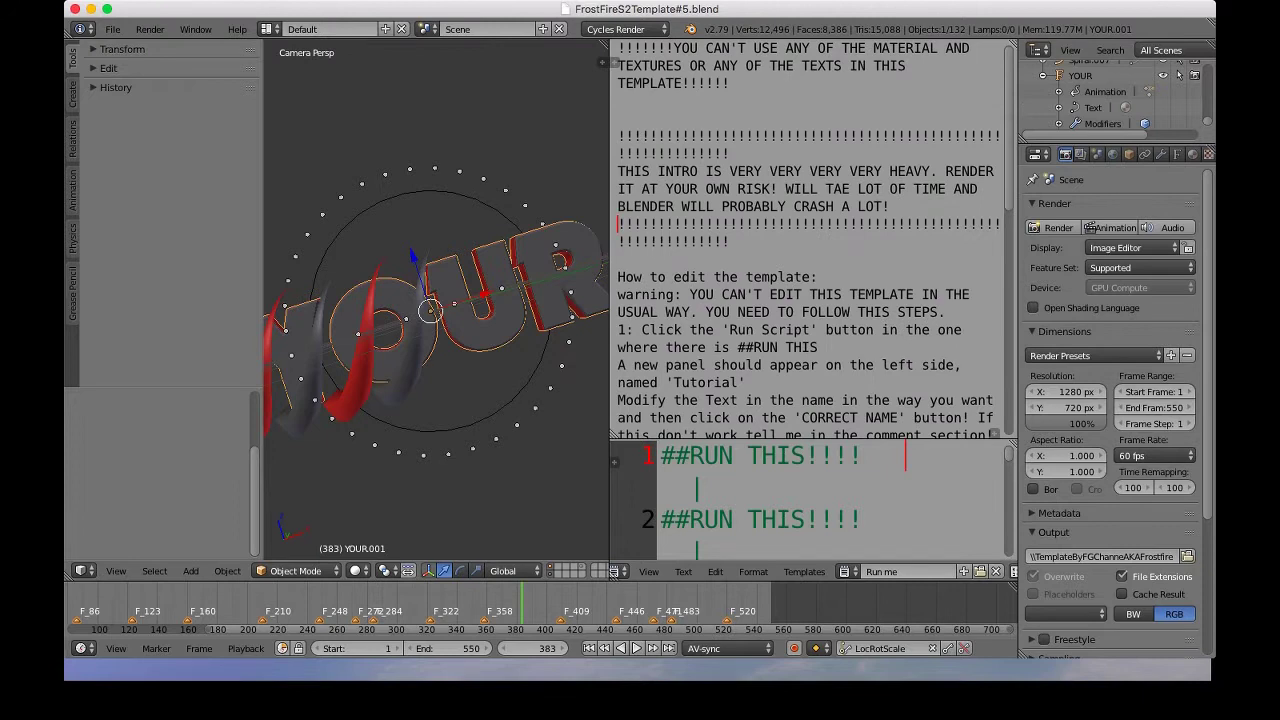
Hide the text editor's properties and widen the 3D view across most of the text editor area.
key("ctrl+t")
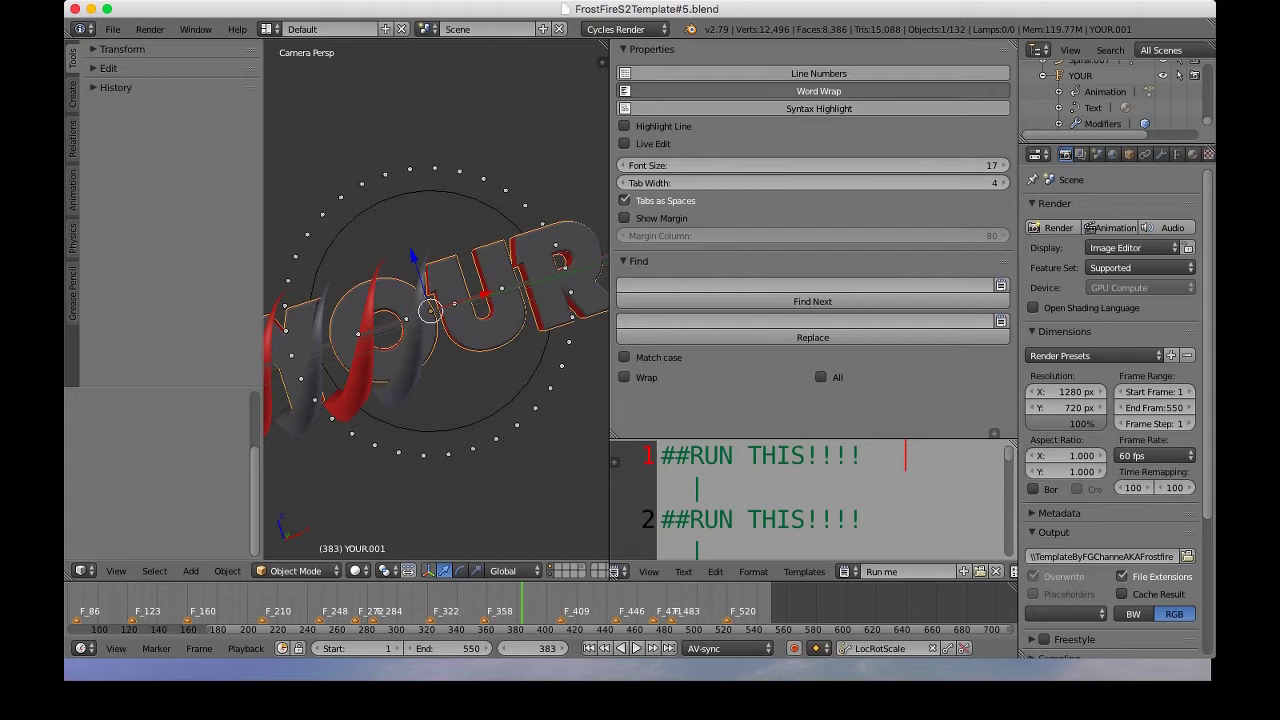
key("ctrl+t")
left_click_drag(610, 300, 990, 300)
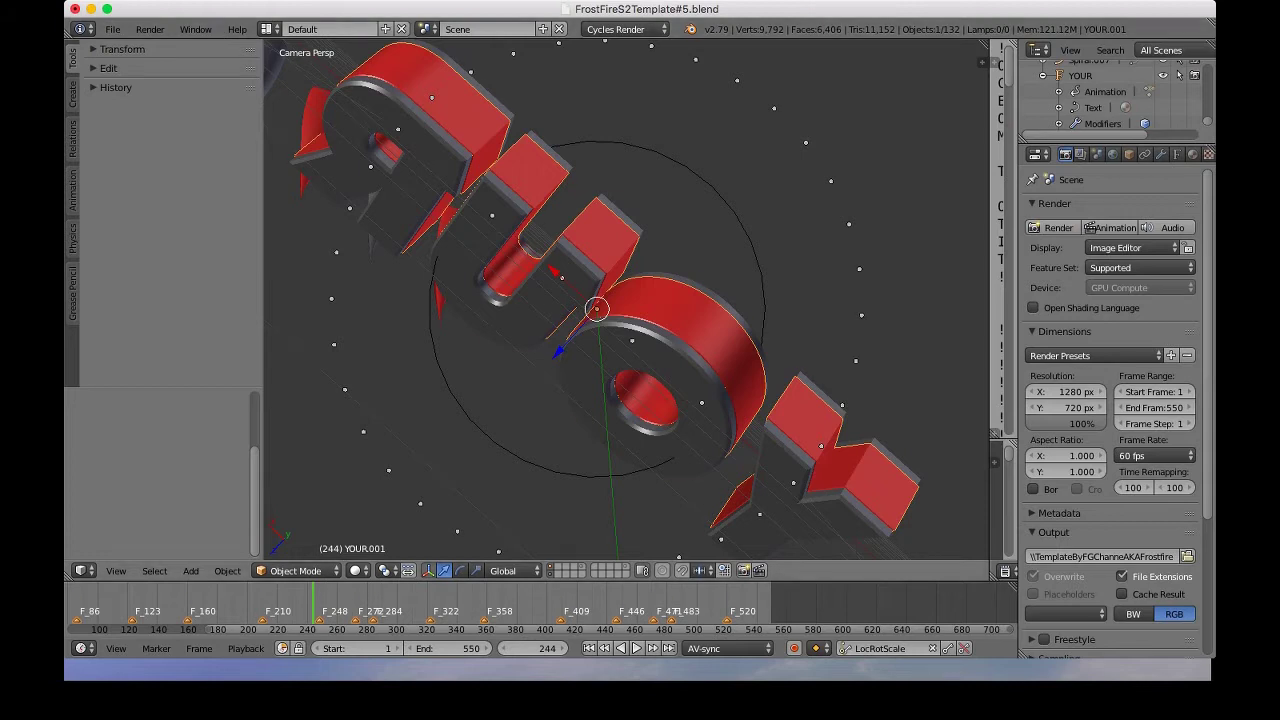
Replace the wording of the YOUR text object with "yotv" in Edit Mode and return to Object Mode.
left_click(1080, 75)
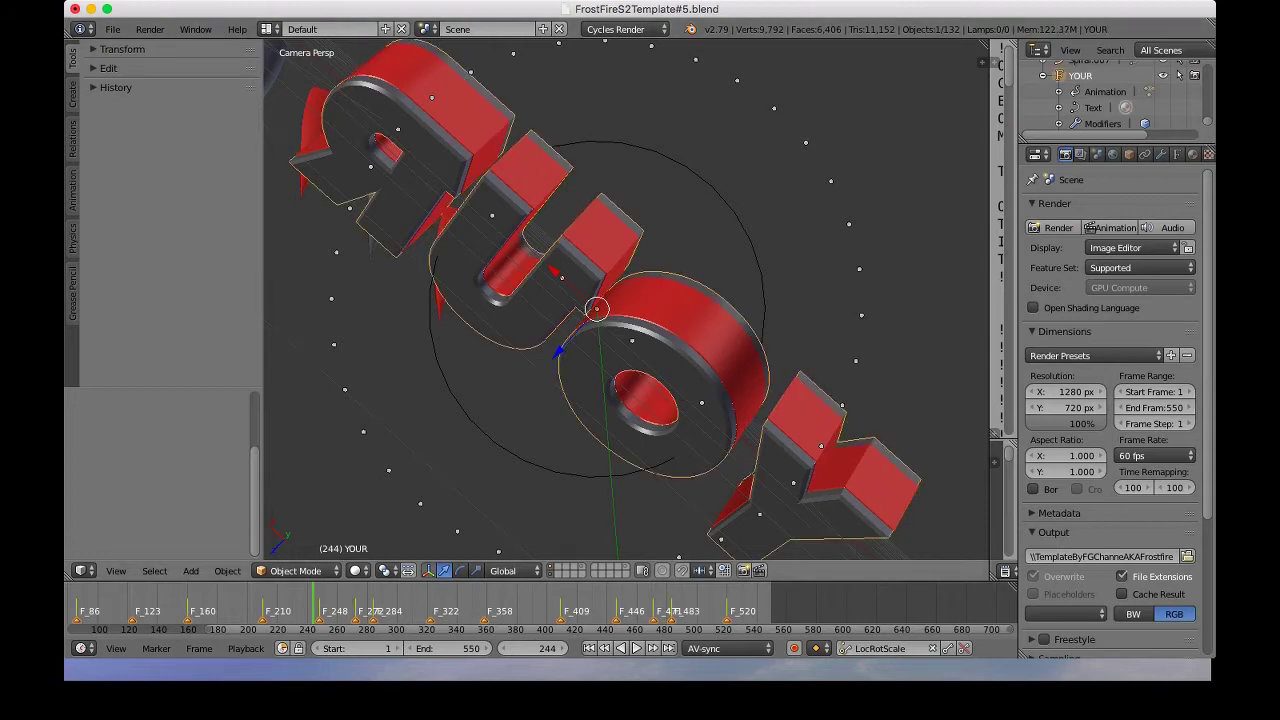
key("Tab")
key("Right")
key("Right")
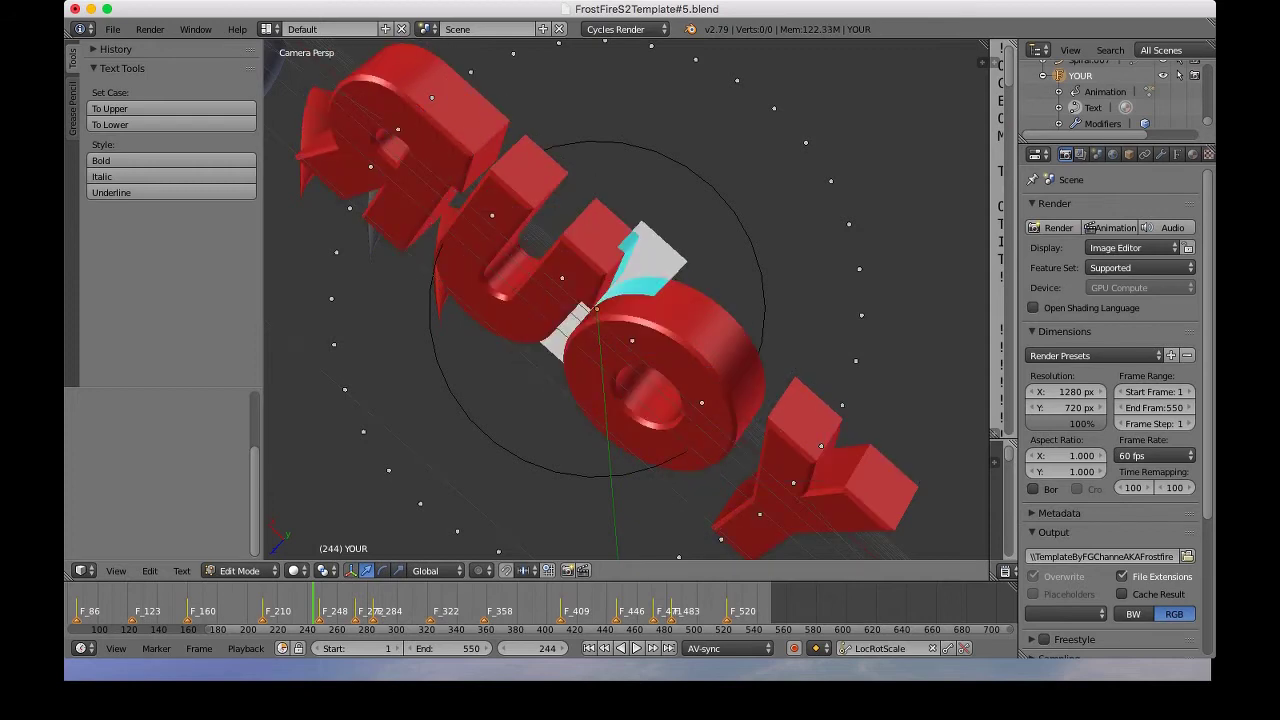
key("shift+Right")
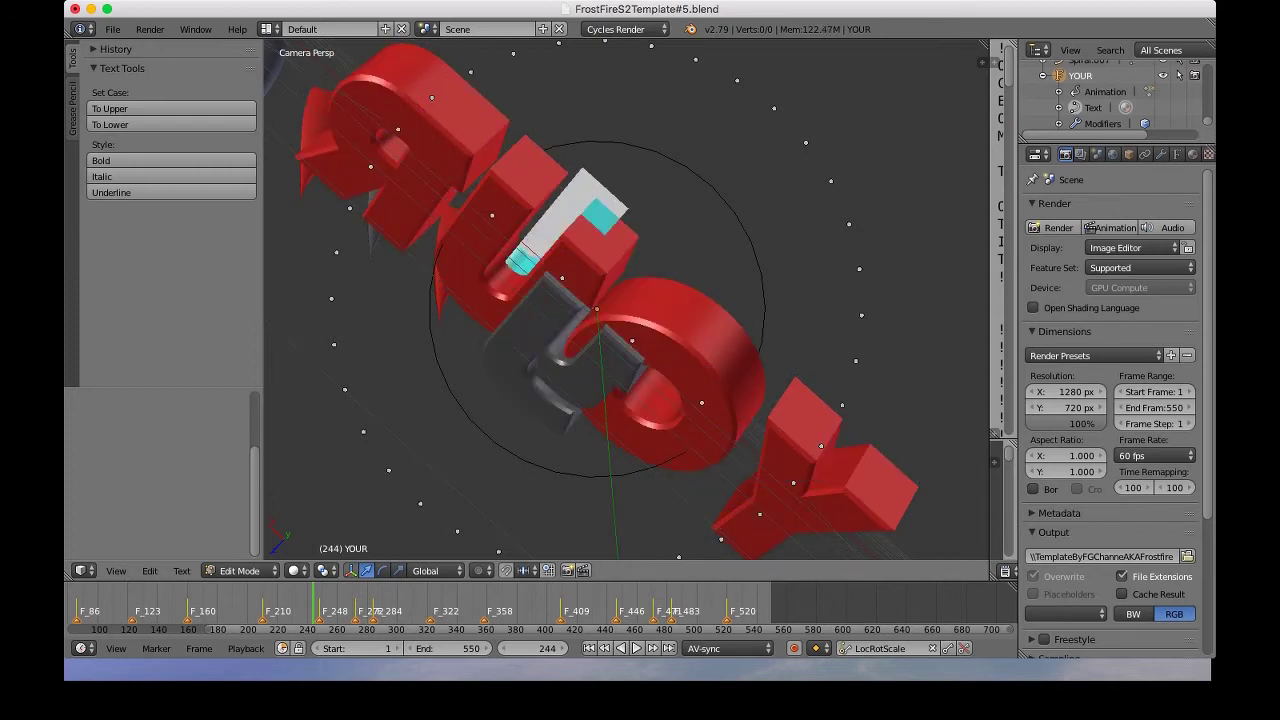
key("shift+Left")
key("shift+Left")
key("shift+Left")
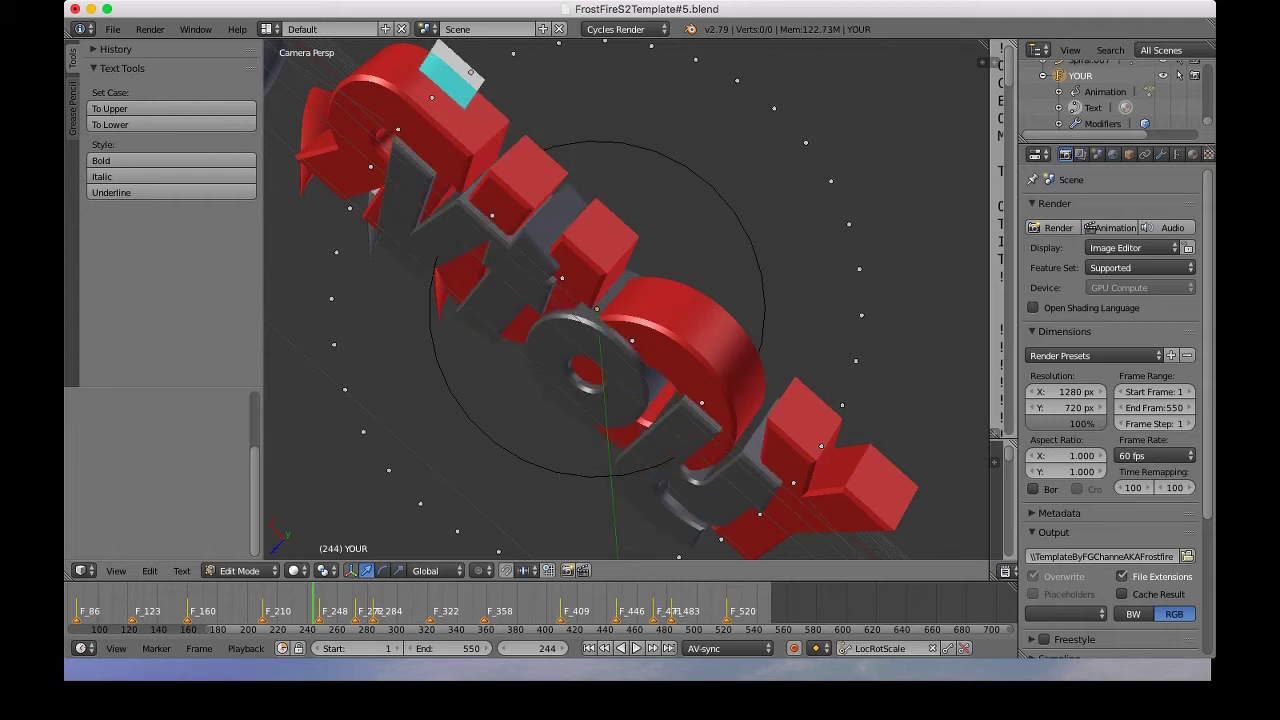
key("Tab")
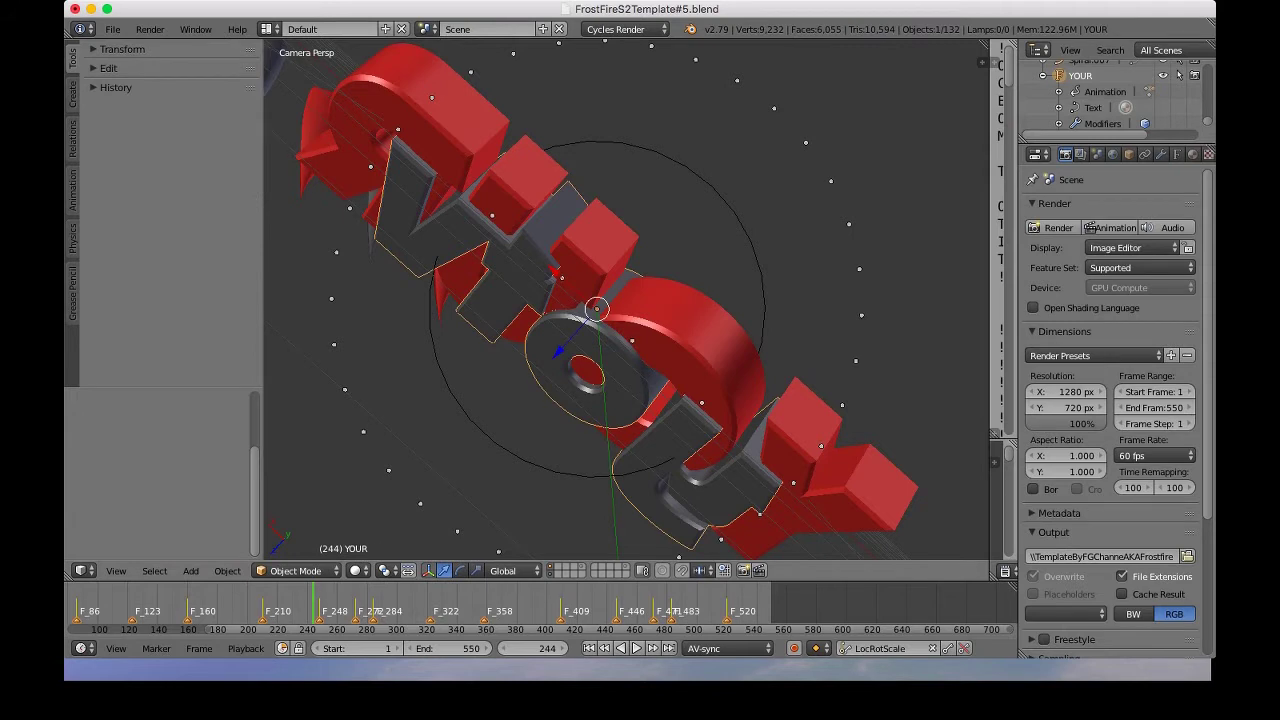
Replace the wording of the matching red YOUR.001 text object with "yotv" and leave Edit Mode.
key("shift+d")
key("Tab")
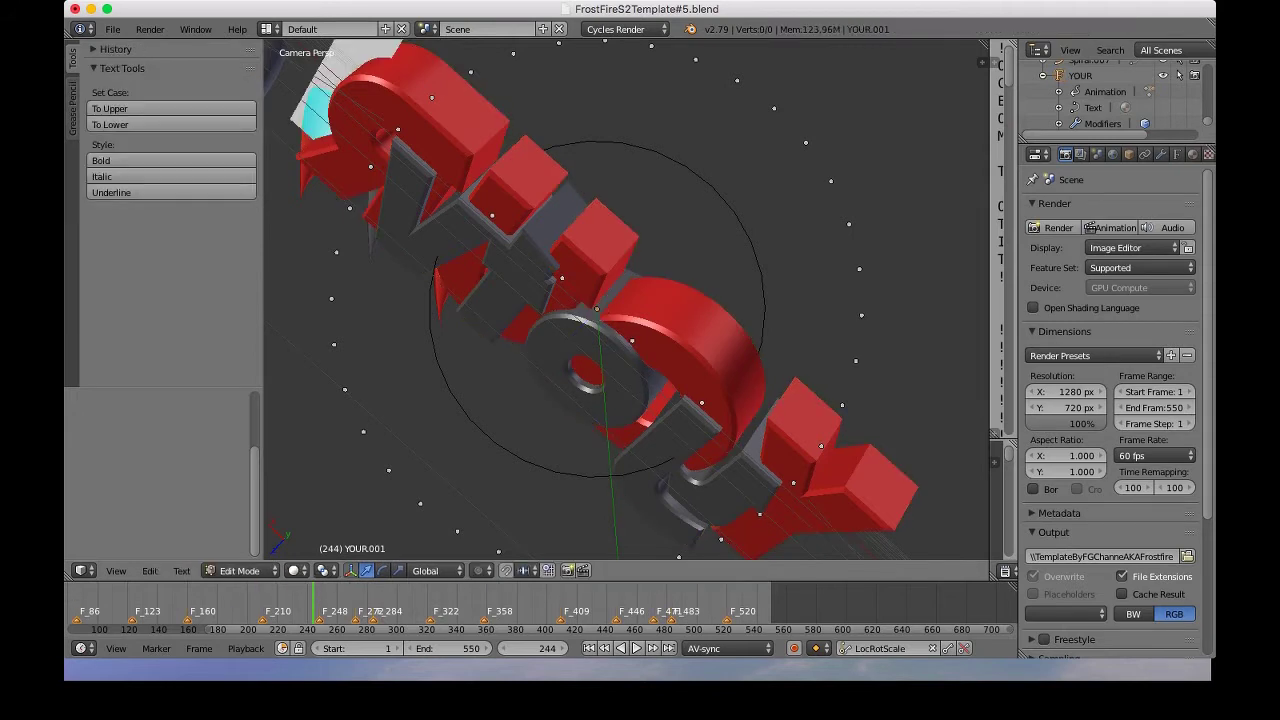
key("BackSpace")
key("BackSpace")
key("BackSpace")
key("BackSpace")
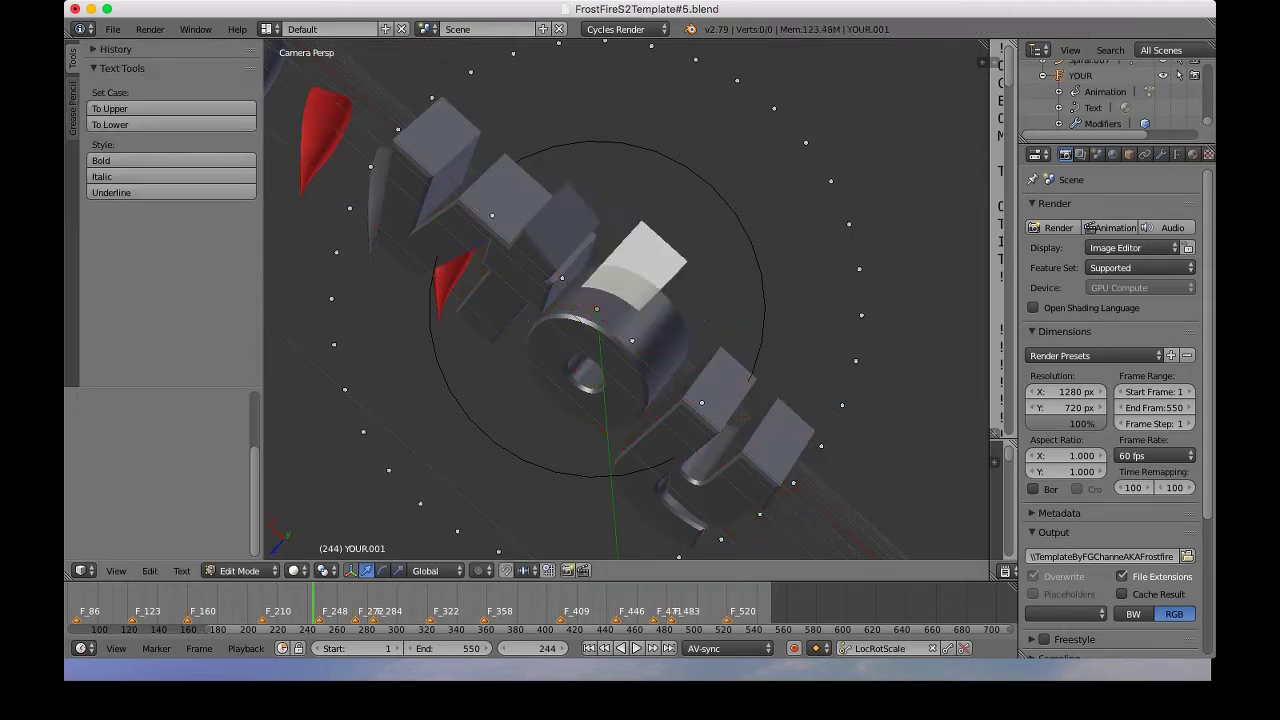
type("YOU")
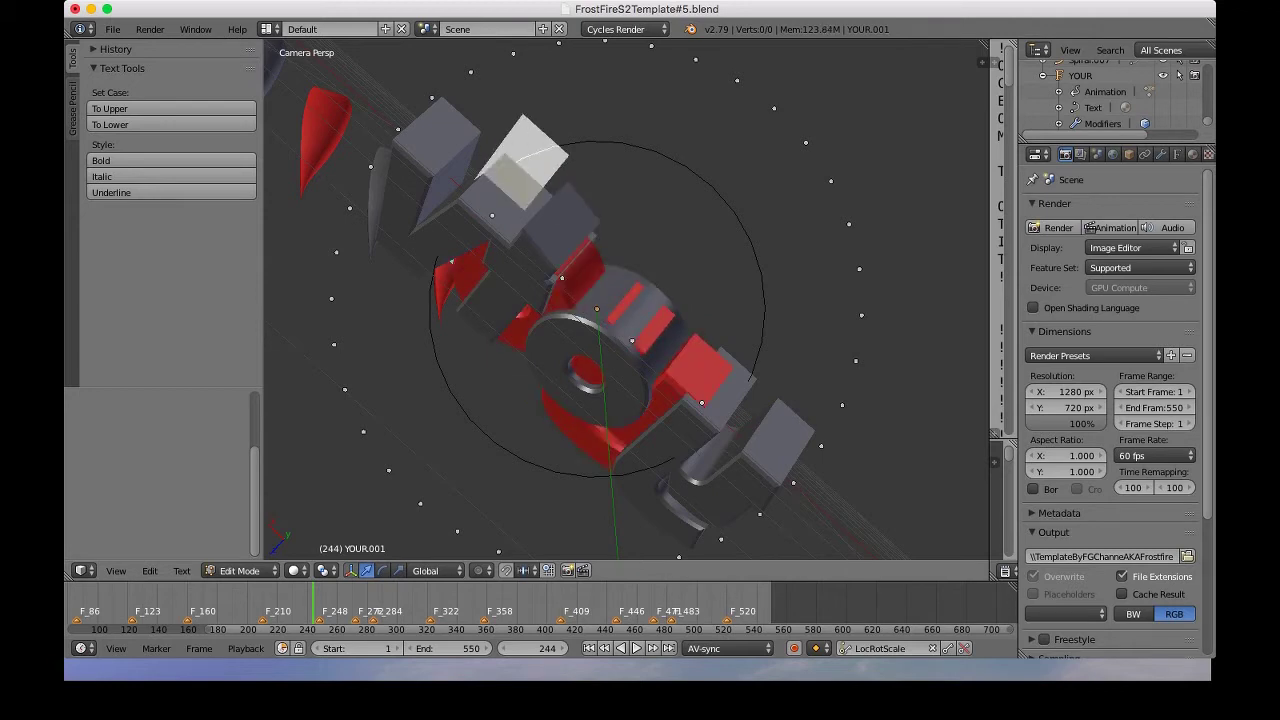
type("R")
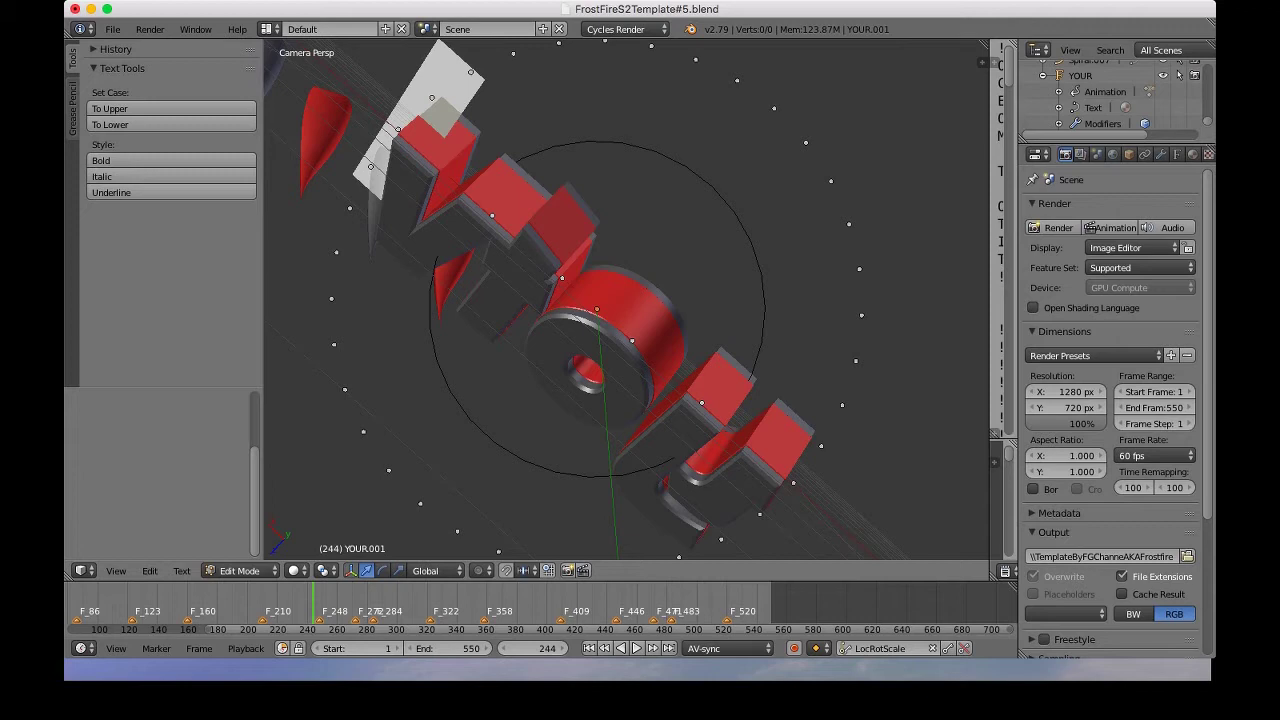
key("Tab")
Go to frame 7 on the timeline and play back the intro animation in the camera view.
scroll(722, 148, "down", 10, "alt")
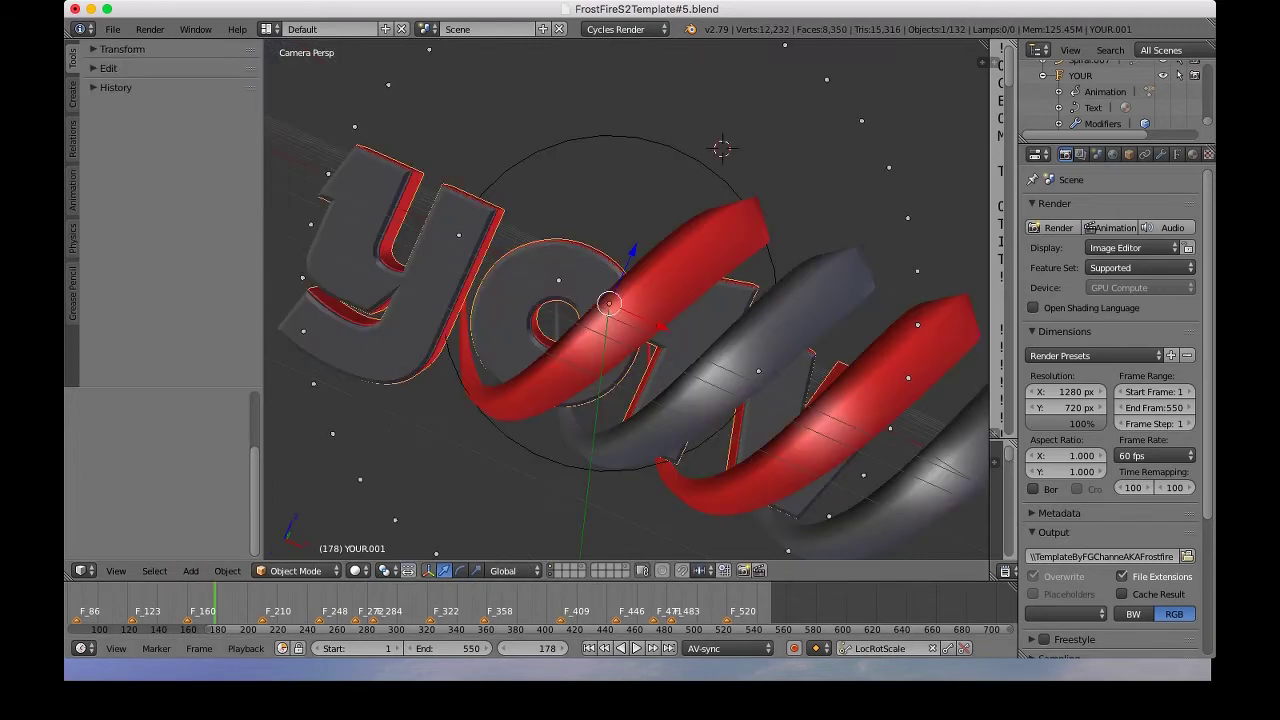
scroll(540, 615, "up", 15, "ctrl")
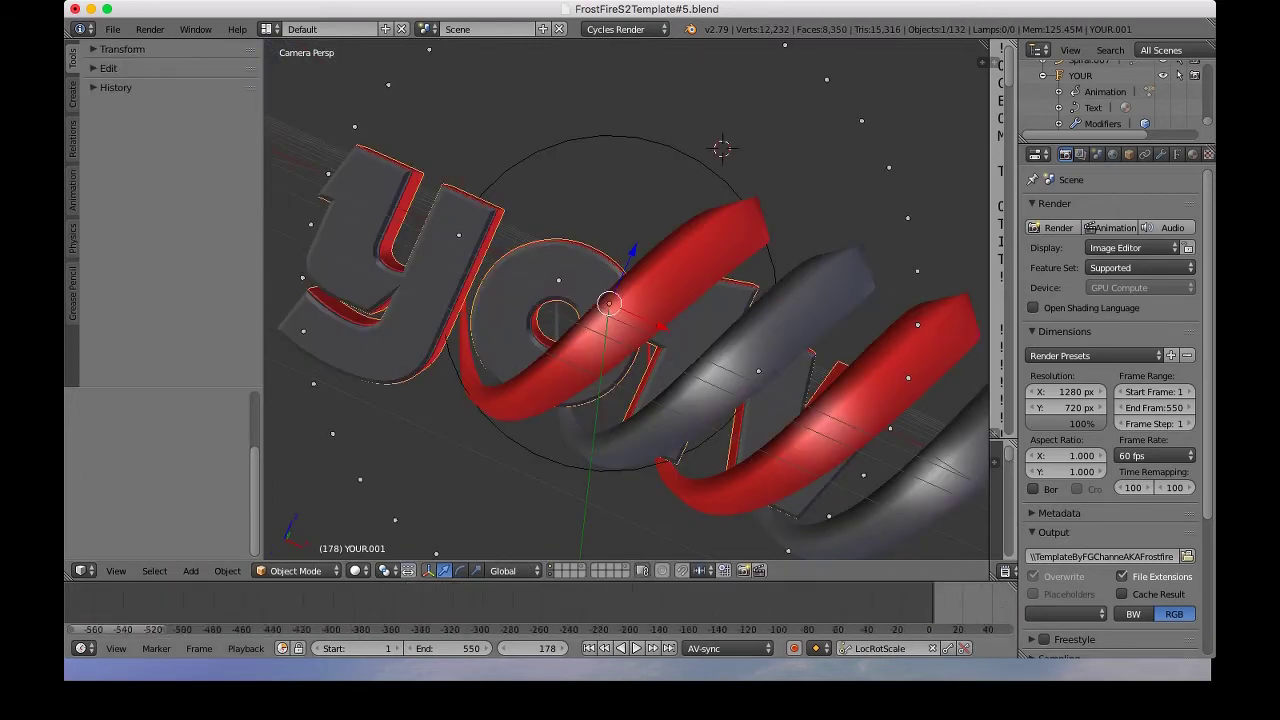
scroll(540, 615, "down", 6, "ctrl")
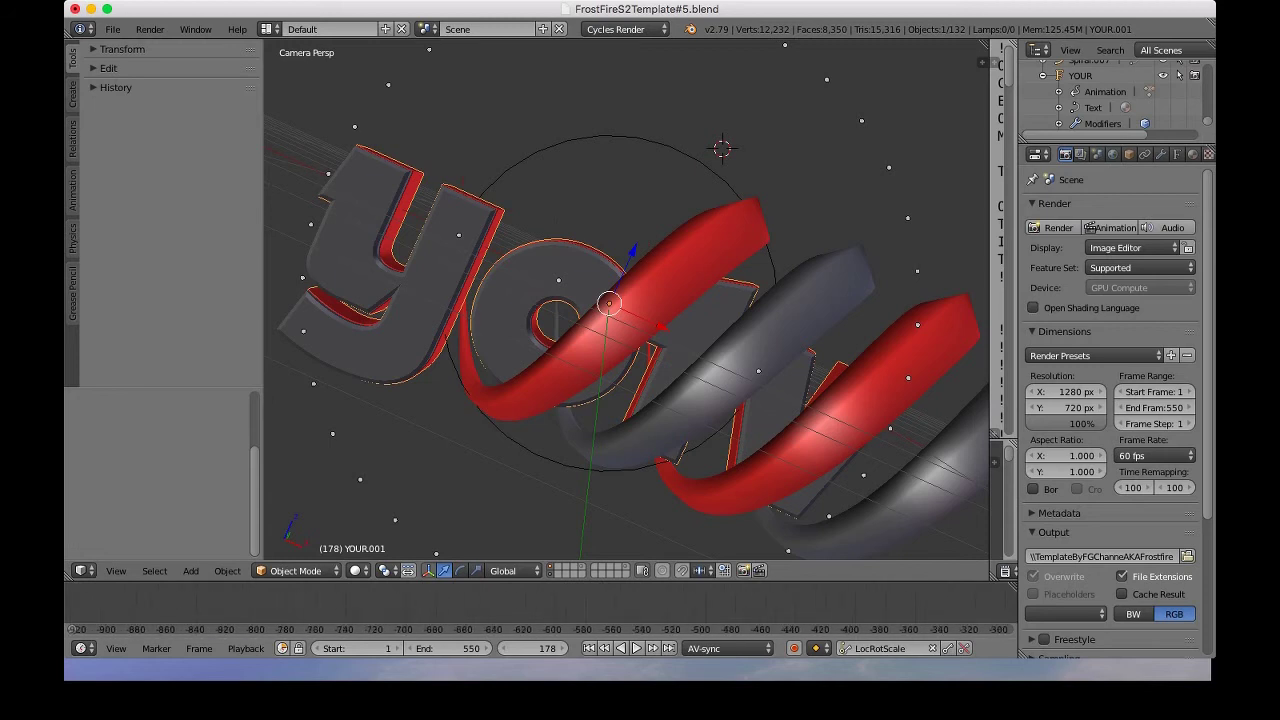
scroll(540, 615, "down", 5, "ctrl")
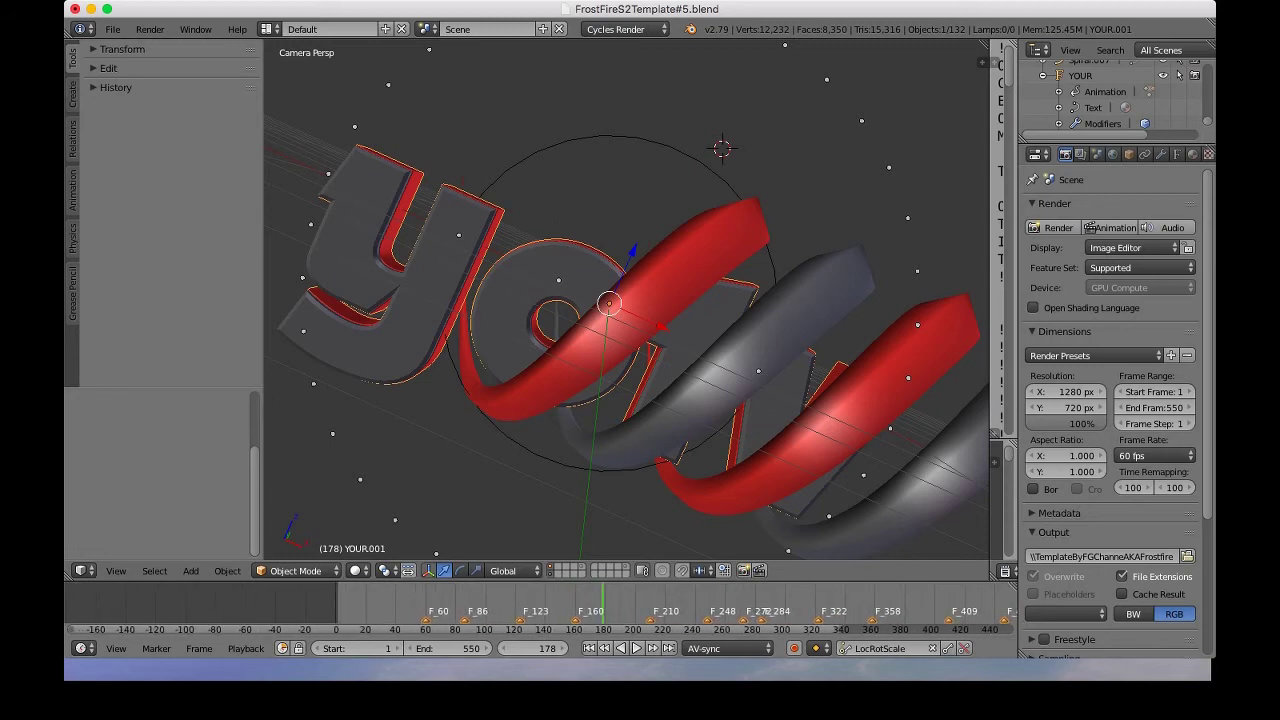
left_click(346, 605)
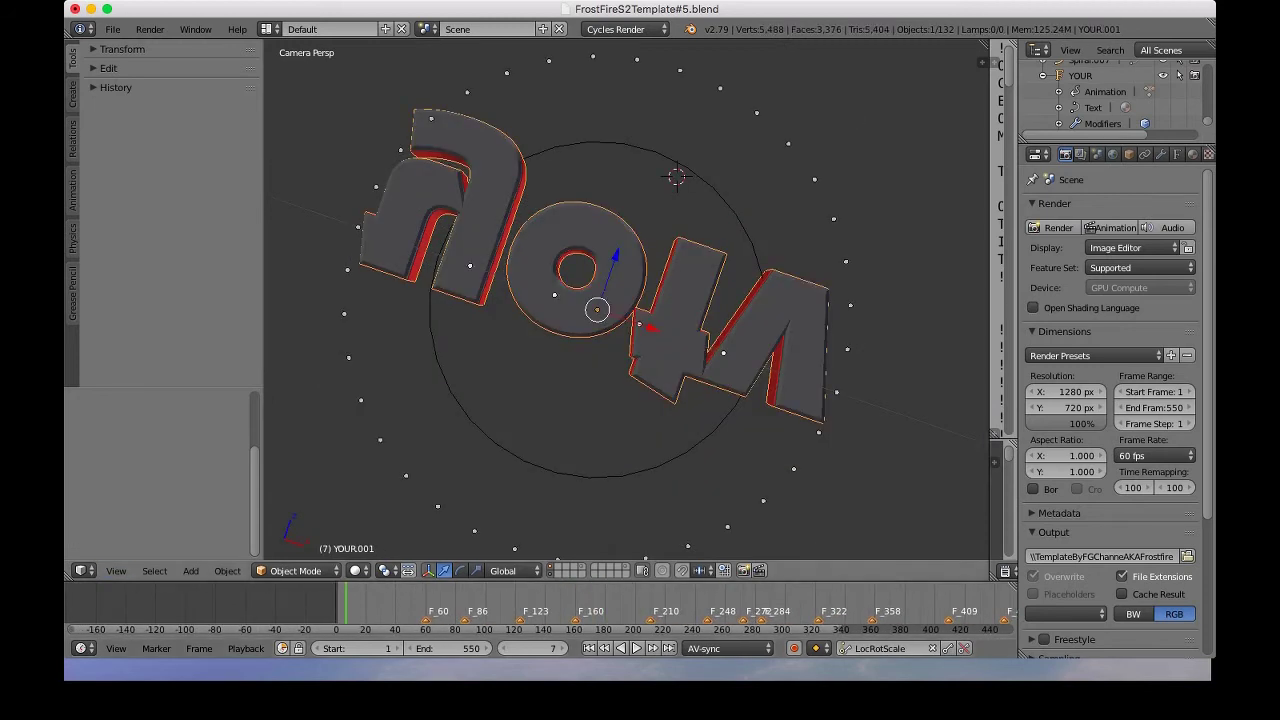
left_click(116, 570)
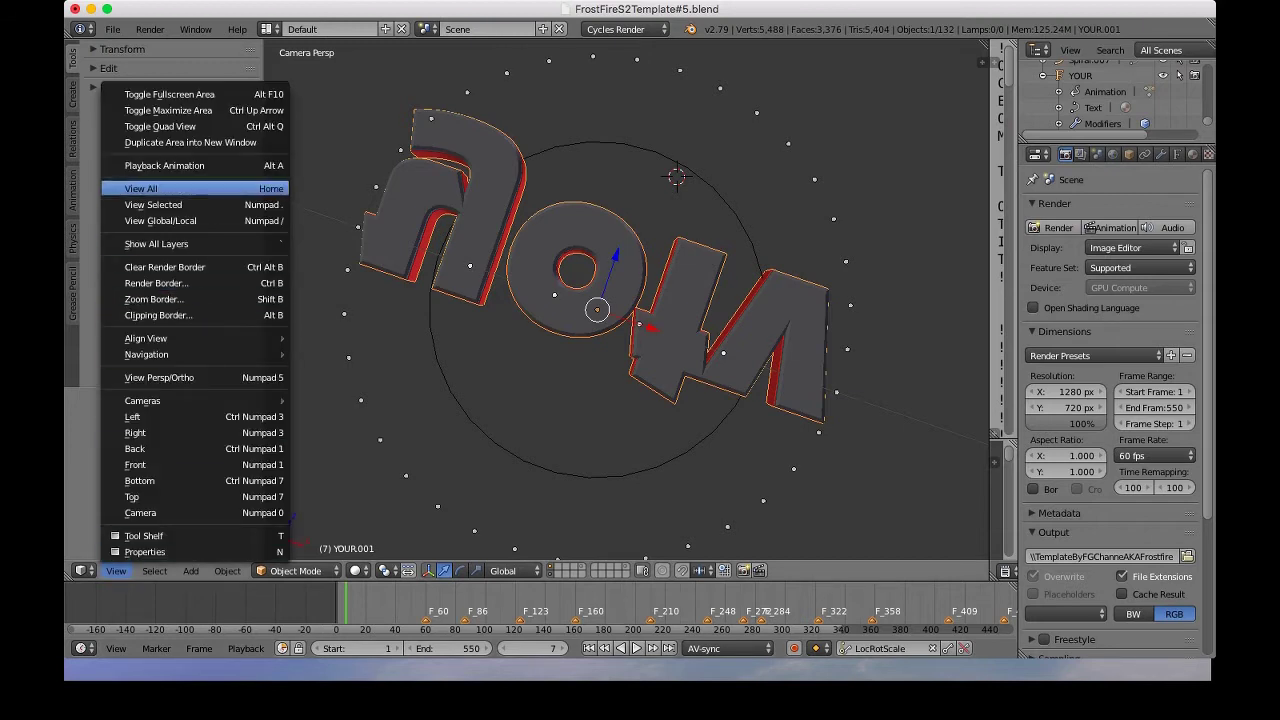
left_click(164, 165)
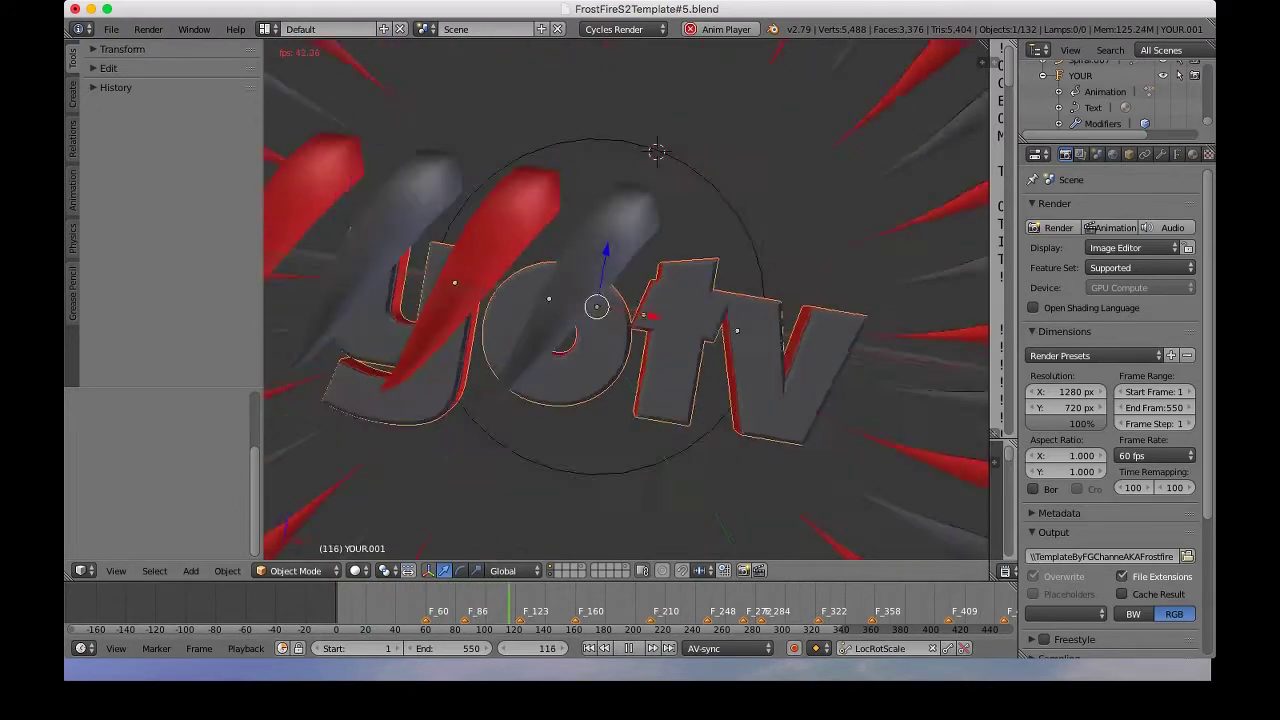
key("Escape")
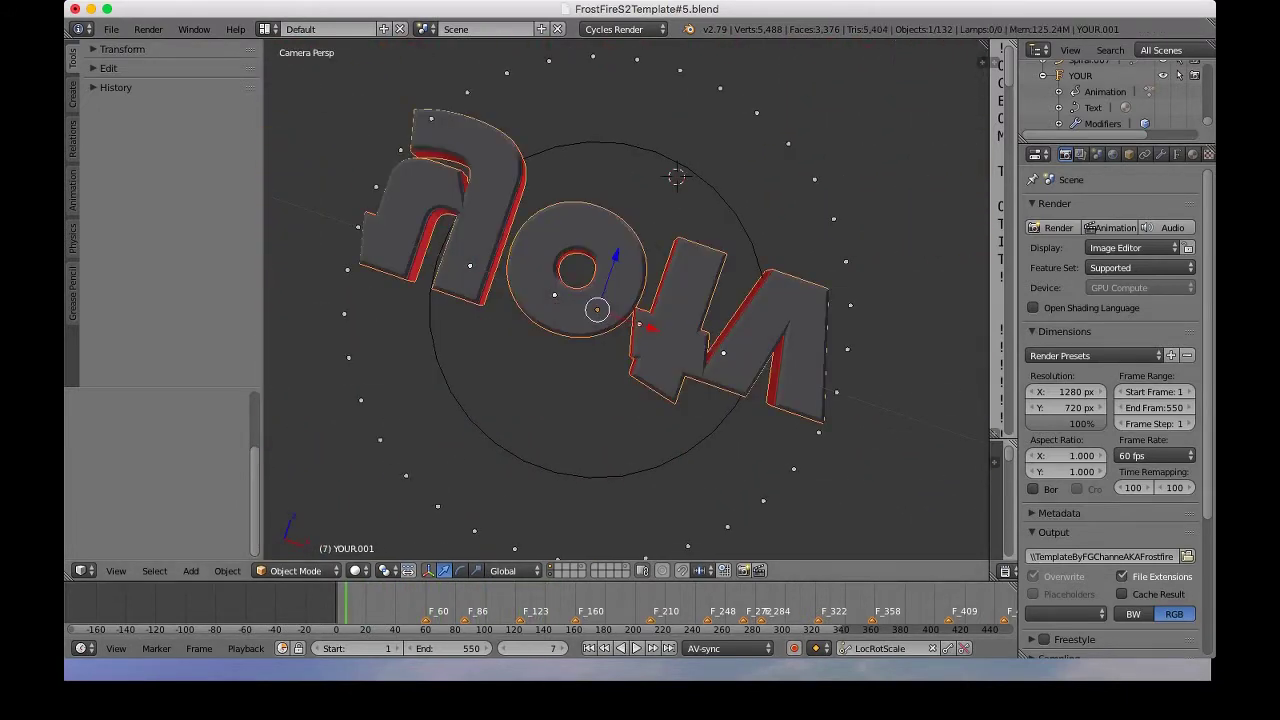
key("alt+a")
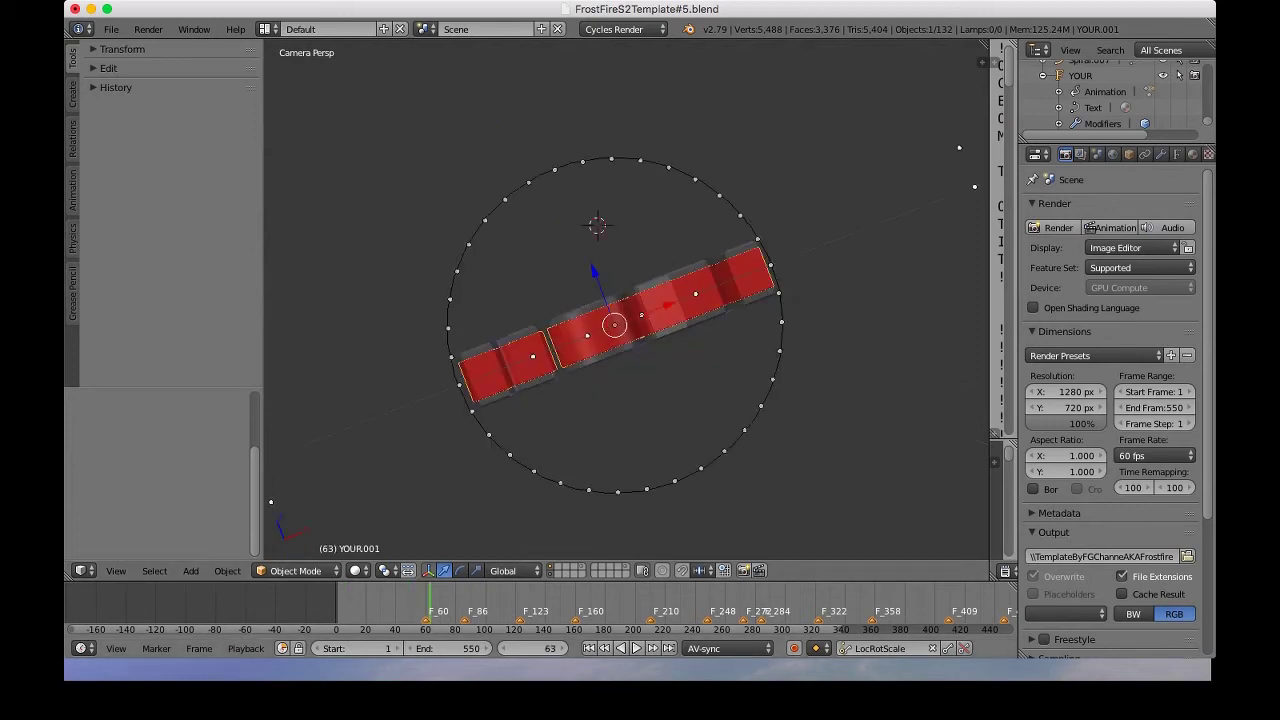
Correct the wording of the red YOUR.001 text object to "YOTV" in Edit Mode and return to Object Mode.
left_click(590, 331)
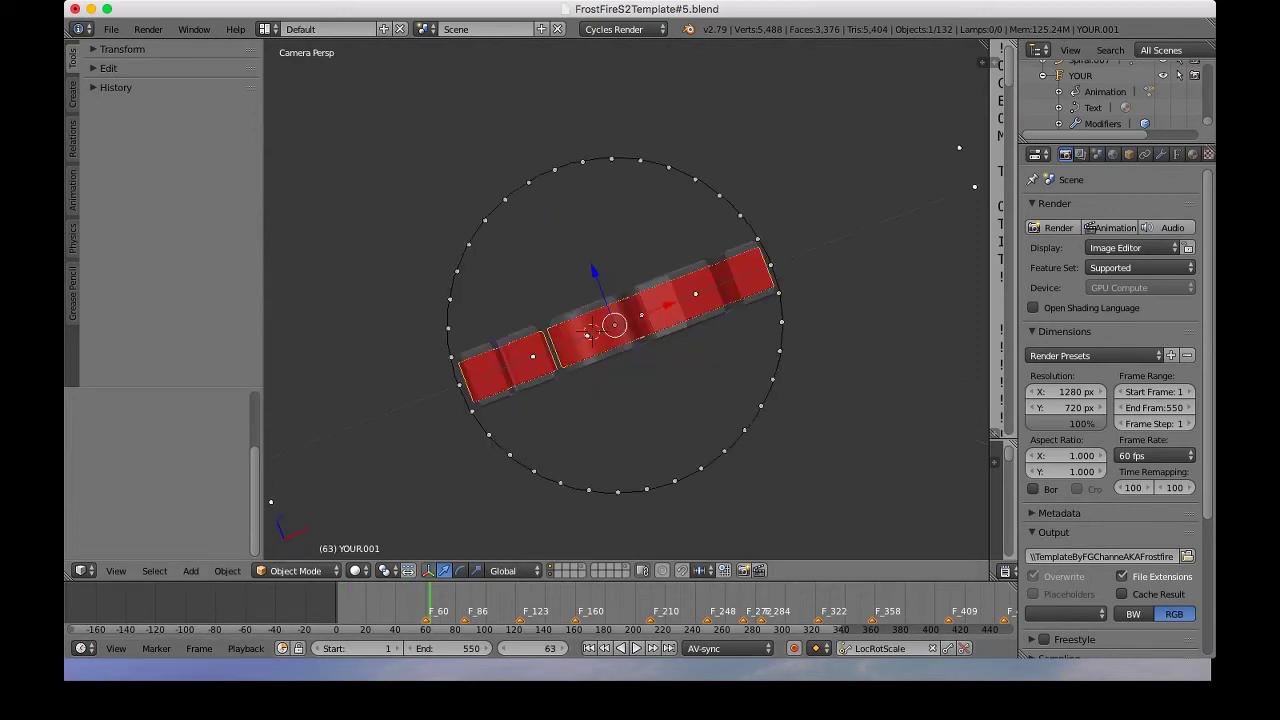
key("Tab")
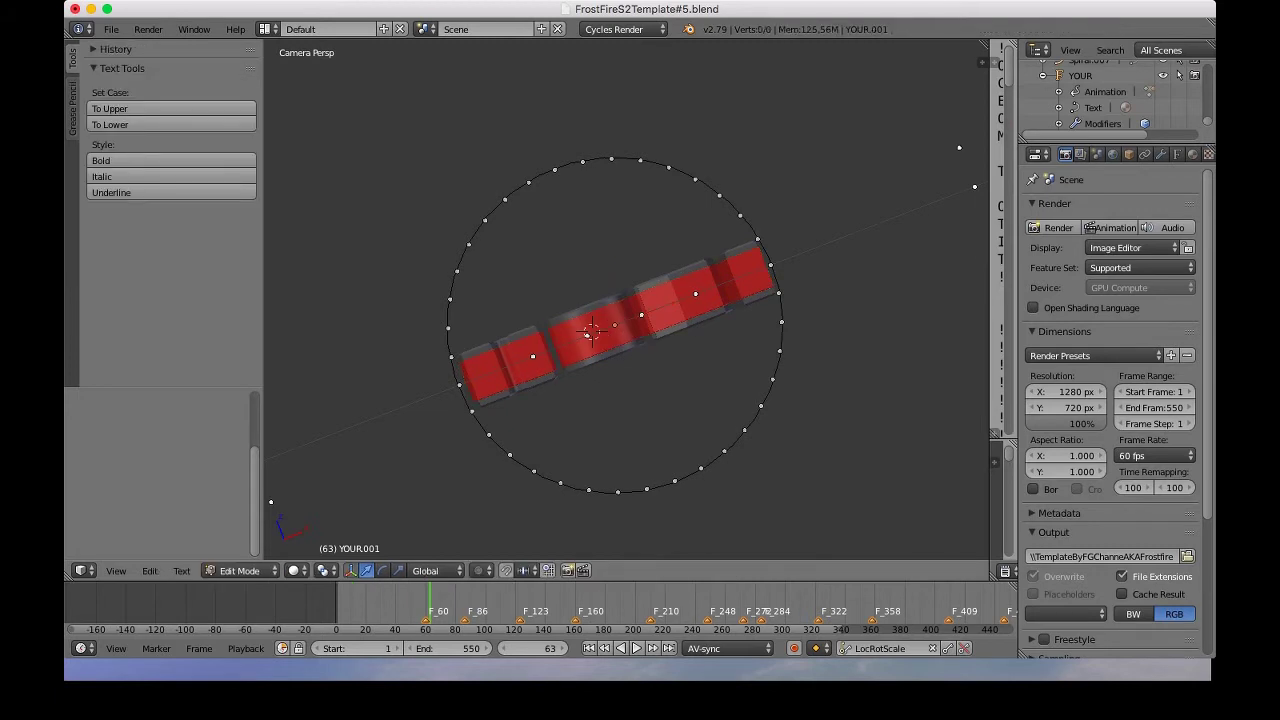
key("Tab")
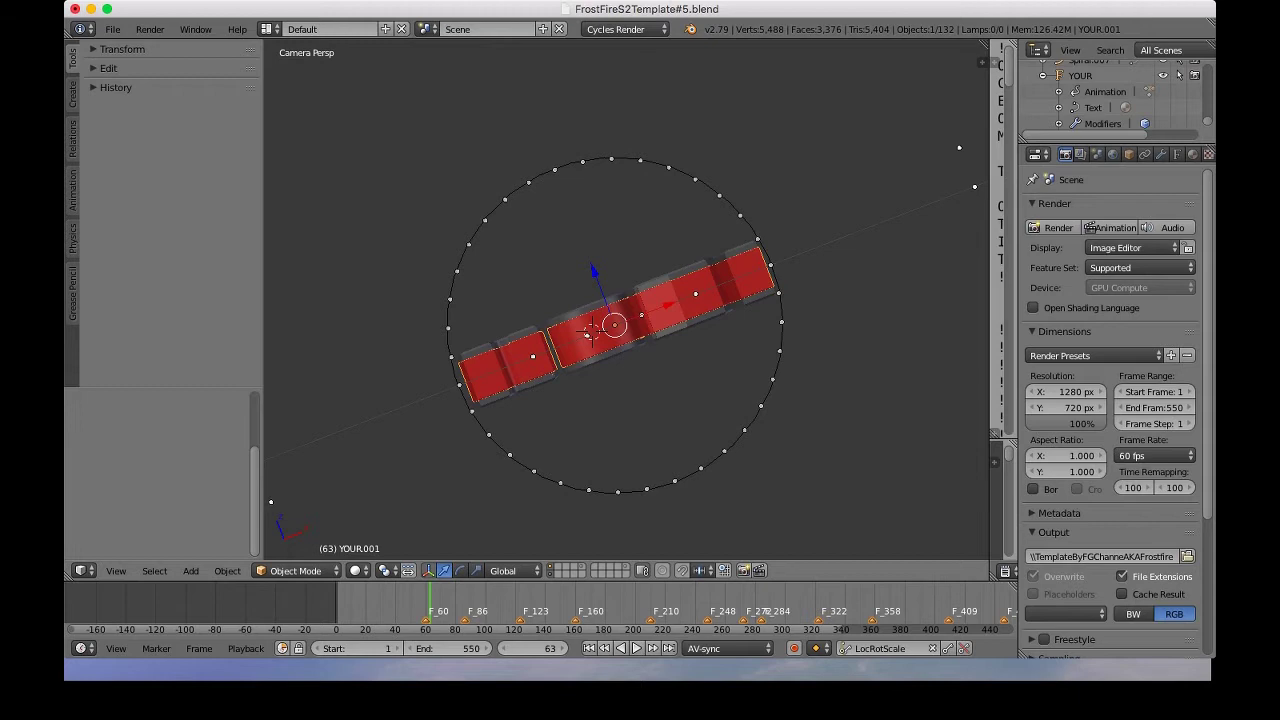
key("Tab")
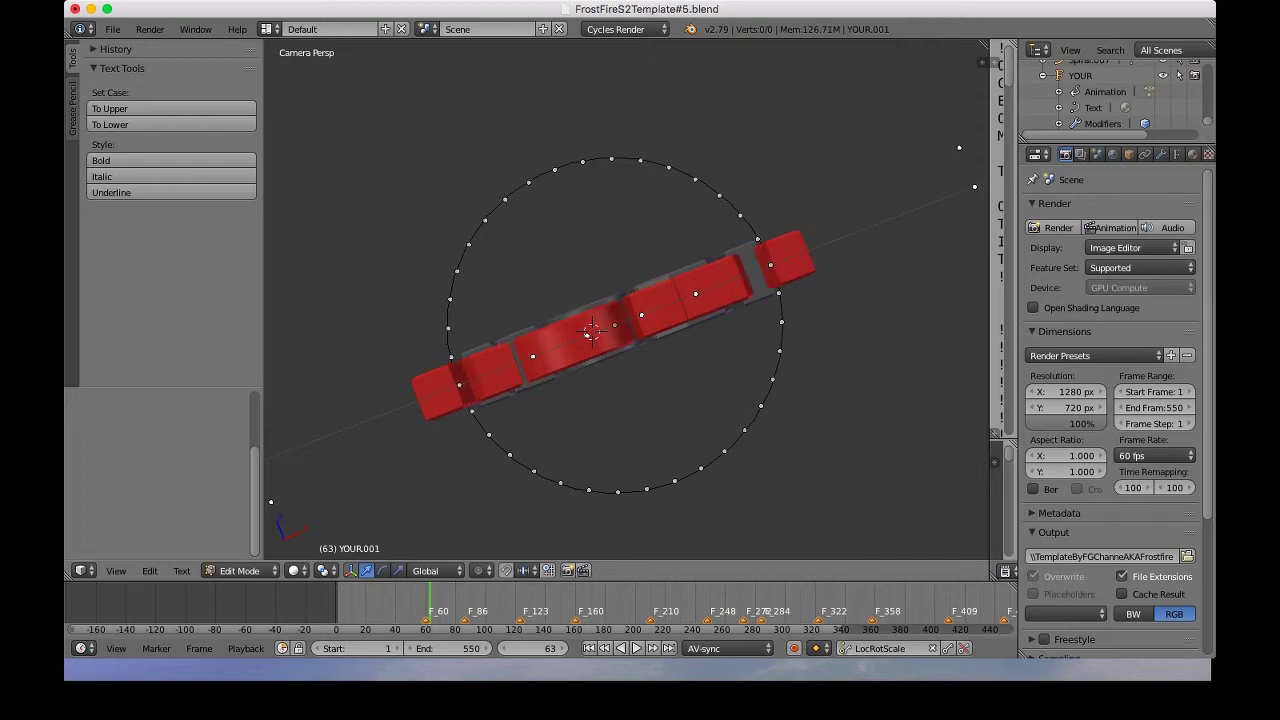
left_click(601, 299)
key("Tab")
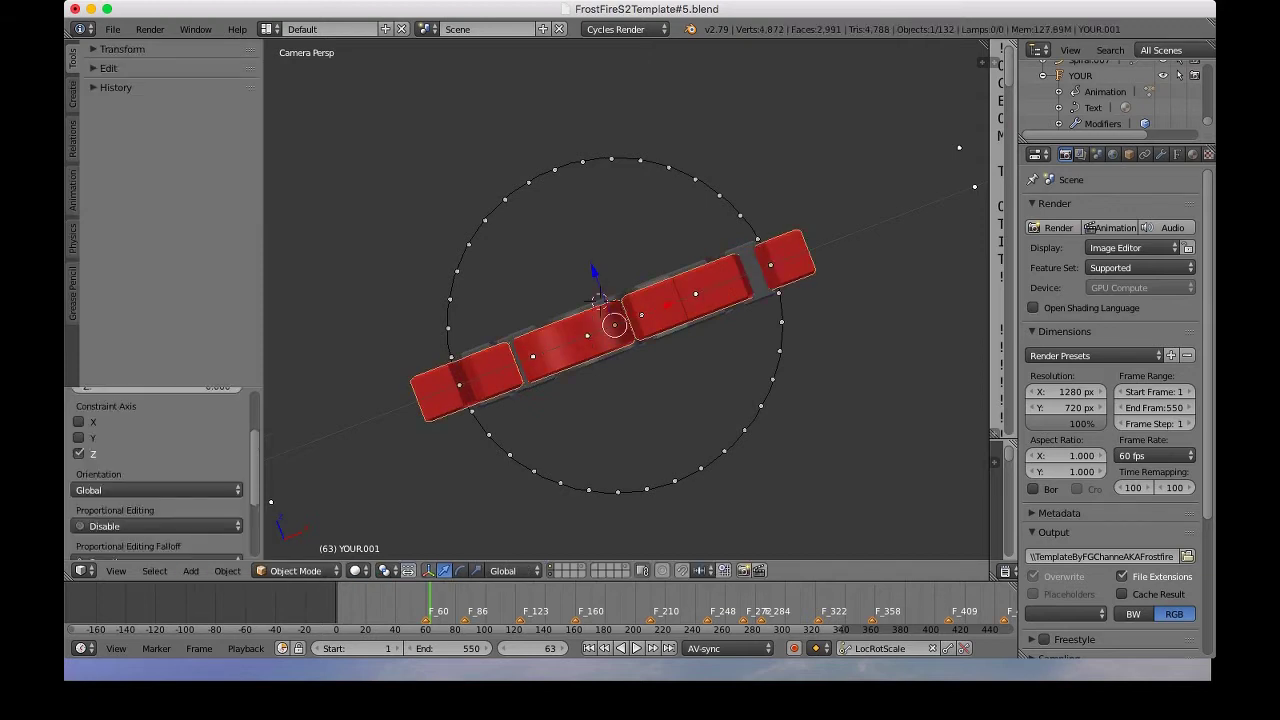
Select the grey YOUR text object, replace its wording with "YOTV" in Edit Mode and return to Object Mode.
right_click(600, 300)
key("Tab")
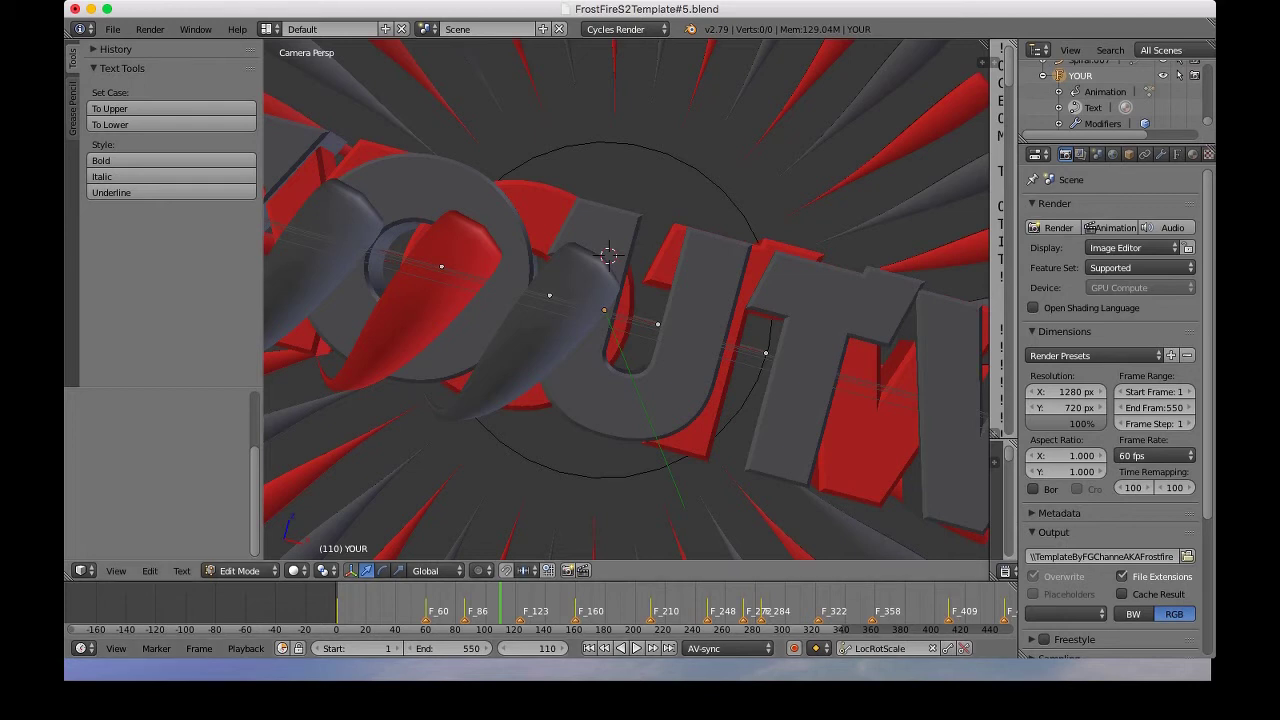
left_click(540, 215)
key("Tab")
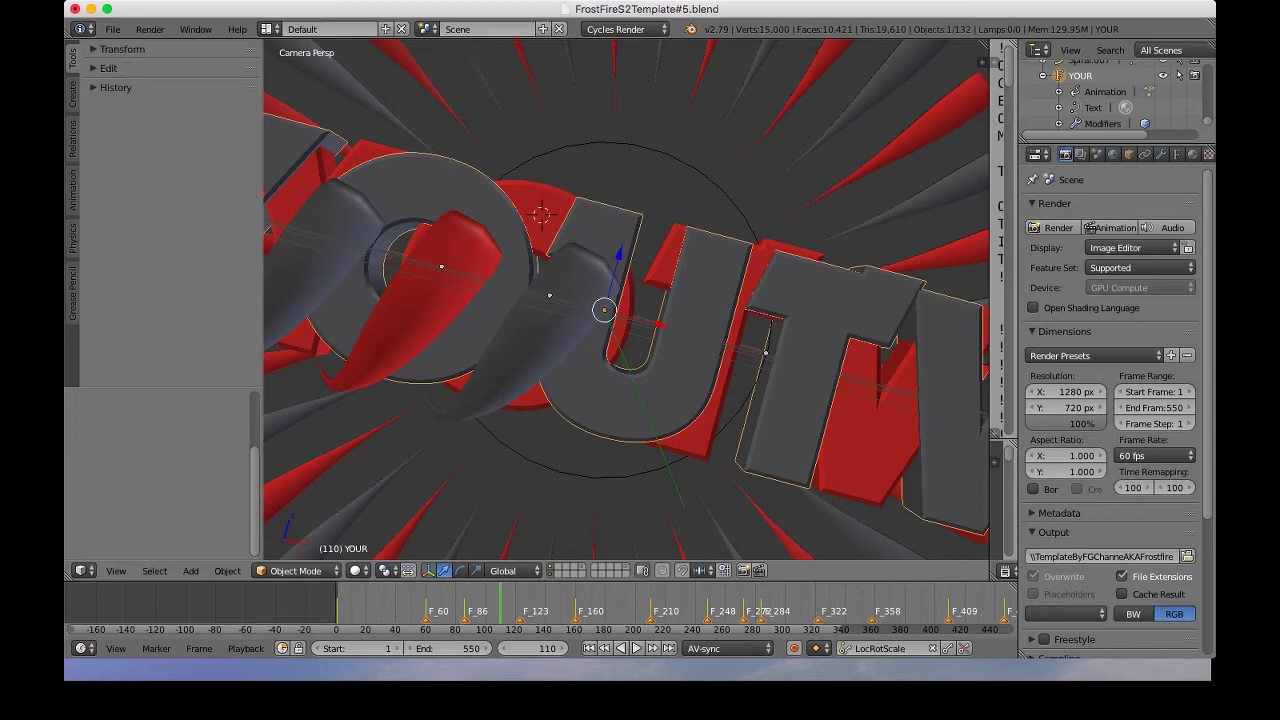
key("Tab")
key("BackSpace")
key("BackSpace")
key("BackSpace")
key("BackSpace")
key("BackSpace")
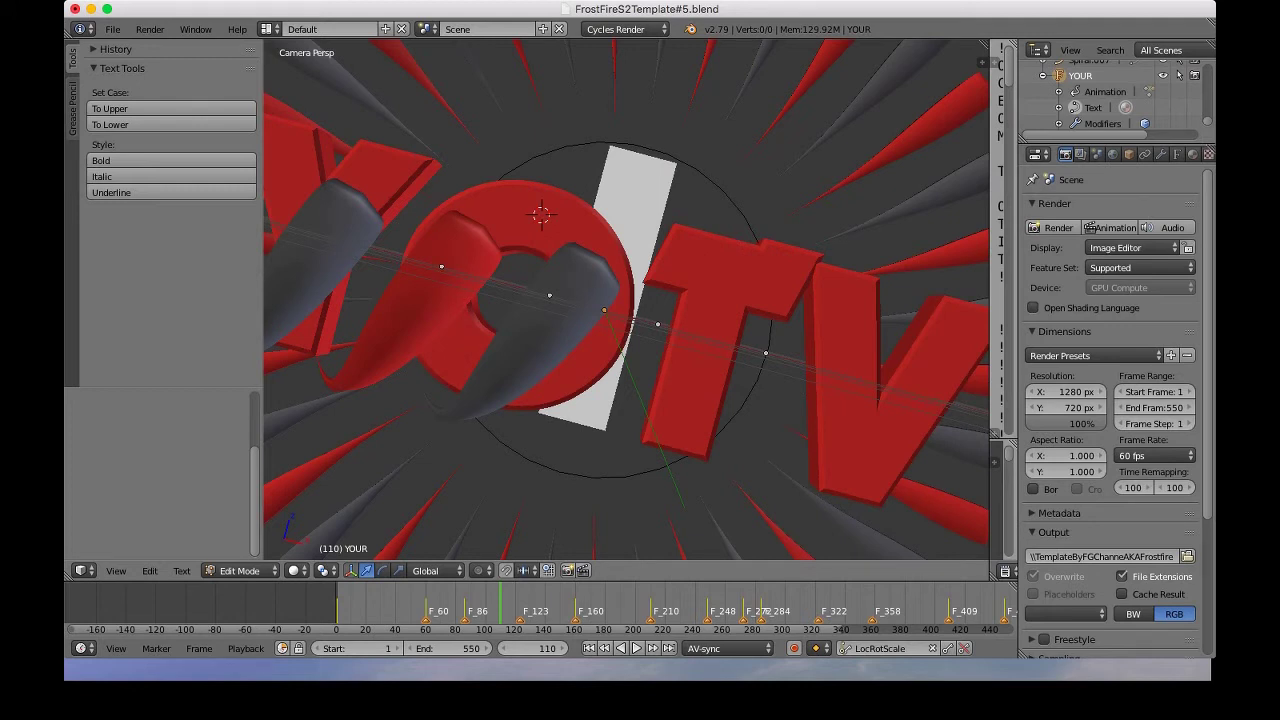
type("YOTV")
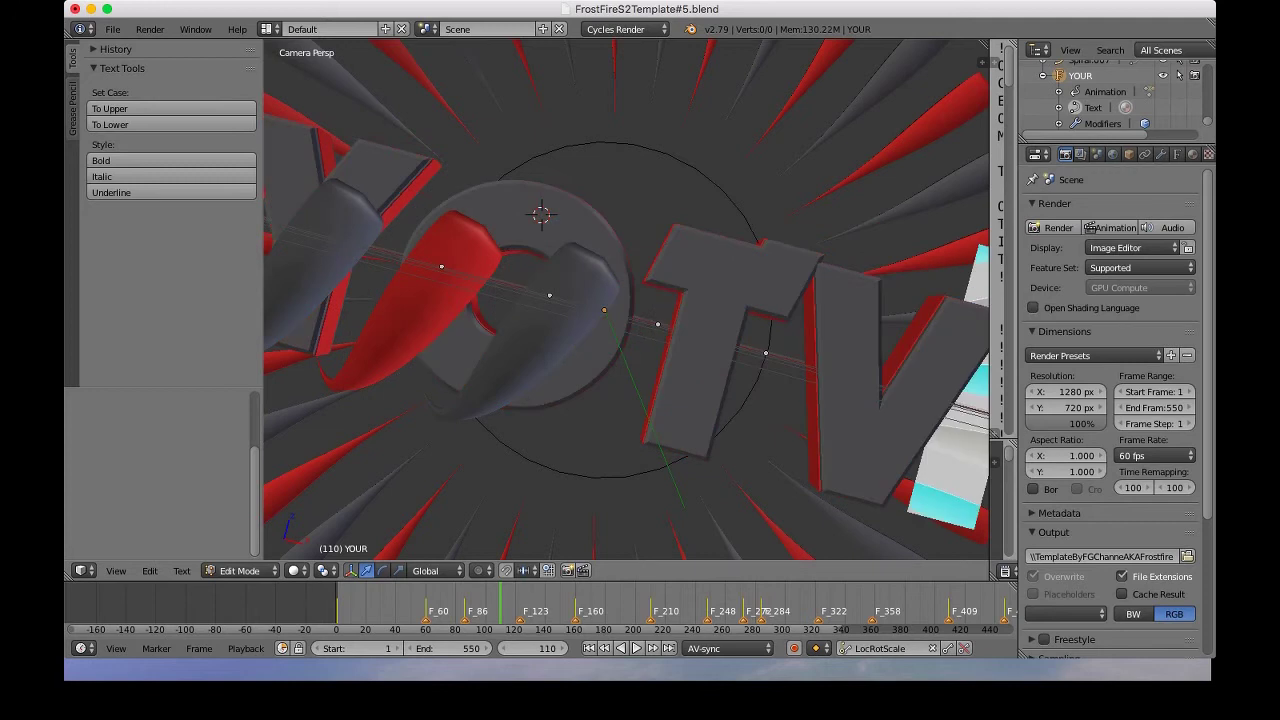
key("Tab")
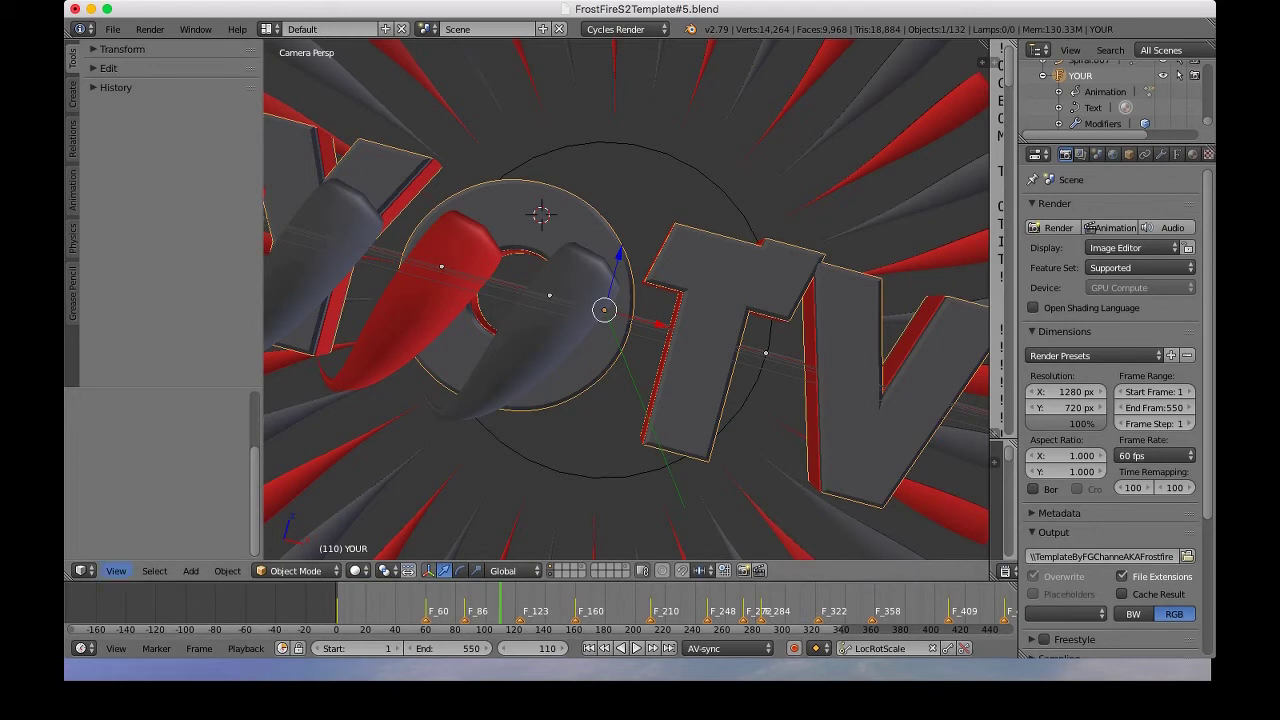
Play back the intro animation in the camera view to check the new lettering, and stop the playback.
left_click(116, 570)
left_click(165, 165)
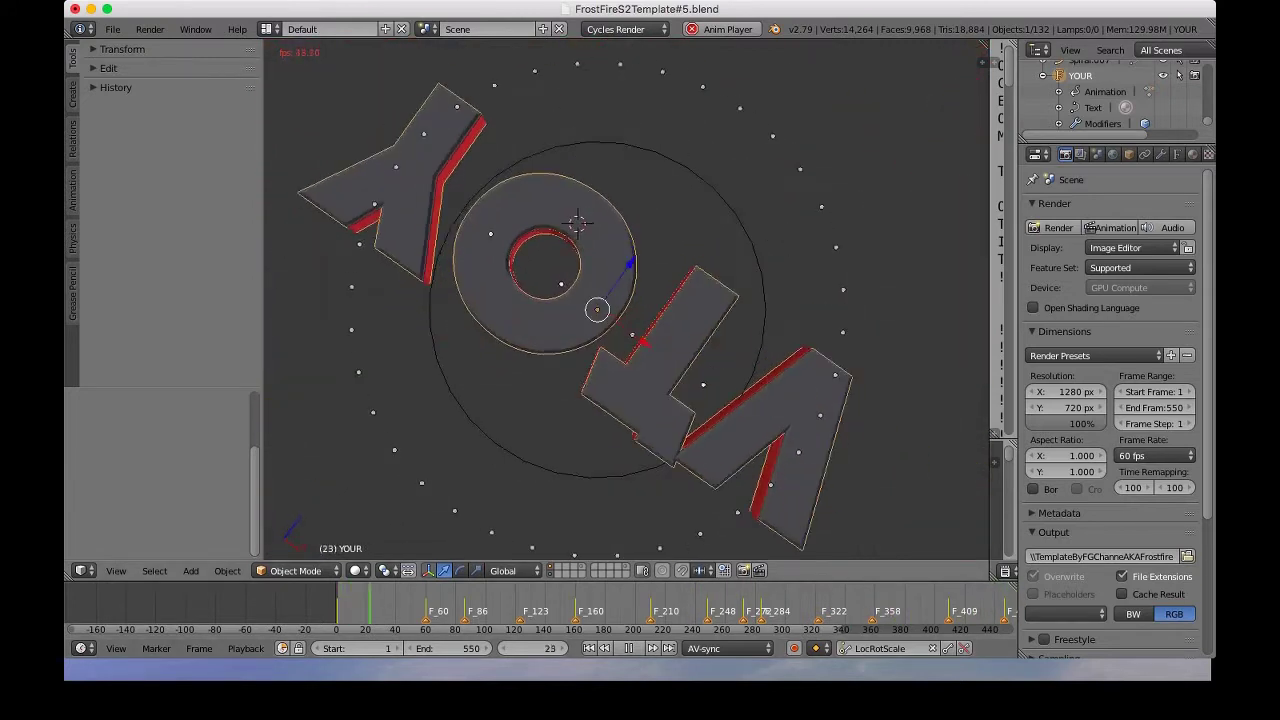
key("Escape")
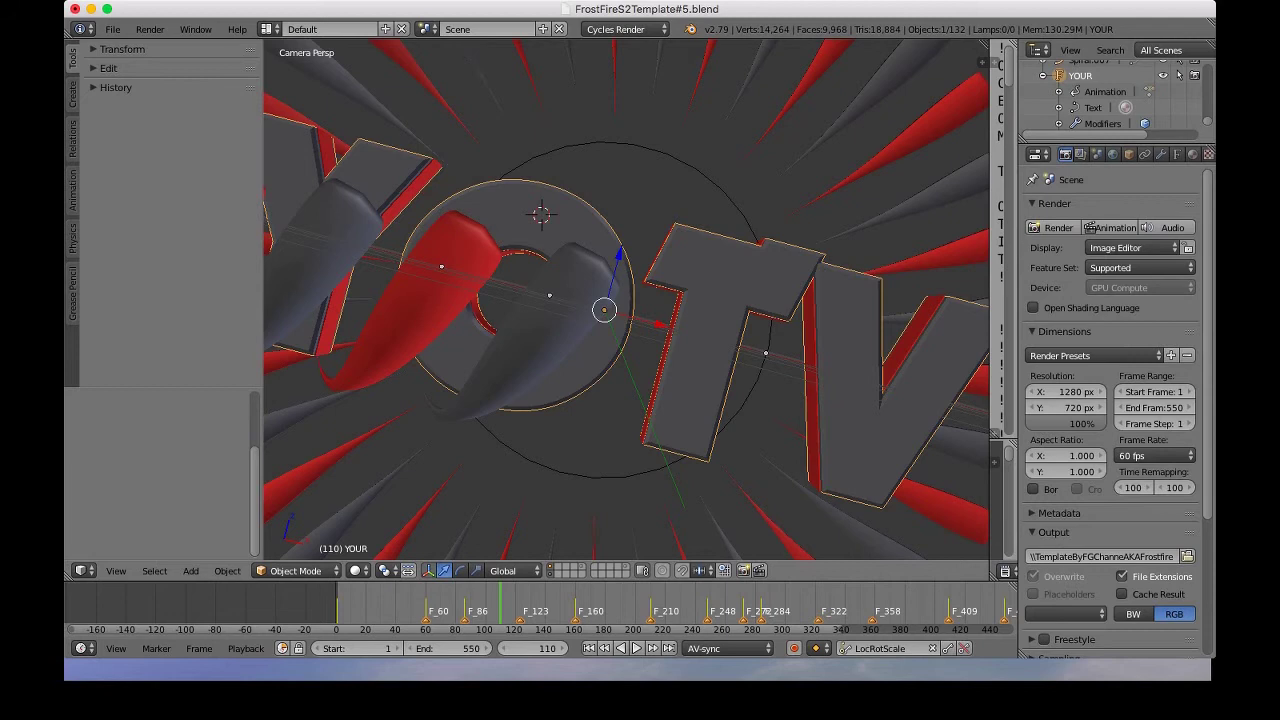
Save the project as a new Blender file named TEST in the Downloads folder.
left_click(150, 29)
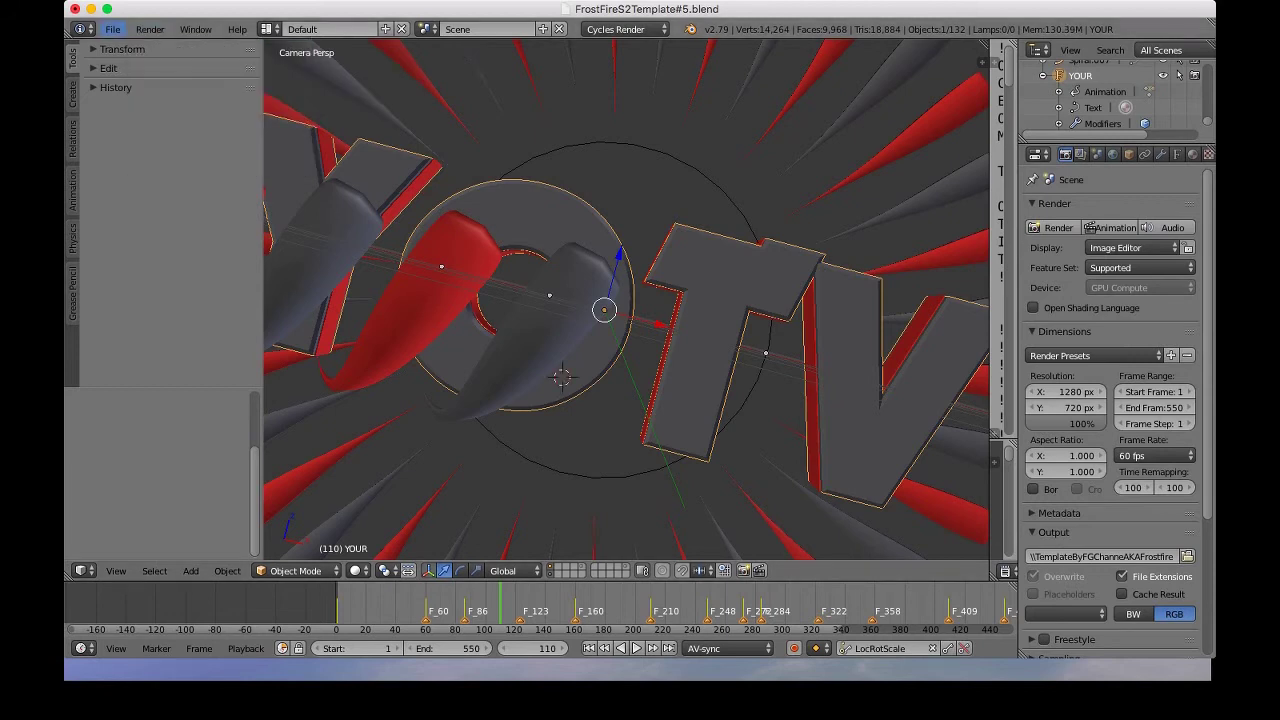
left_click(113, 29)
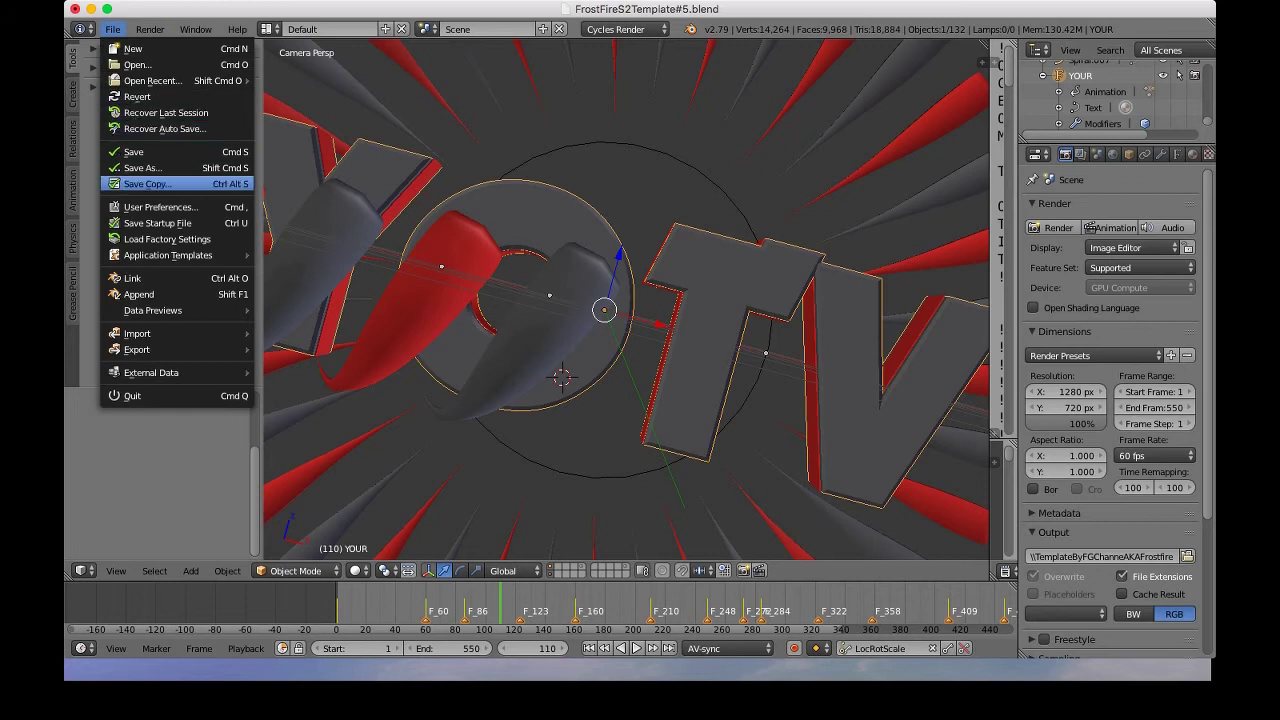
left_click(140, 167)
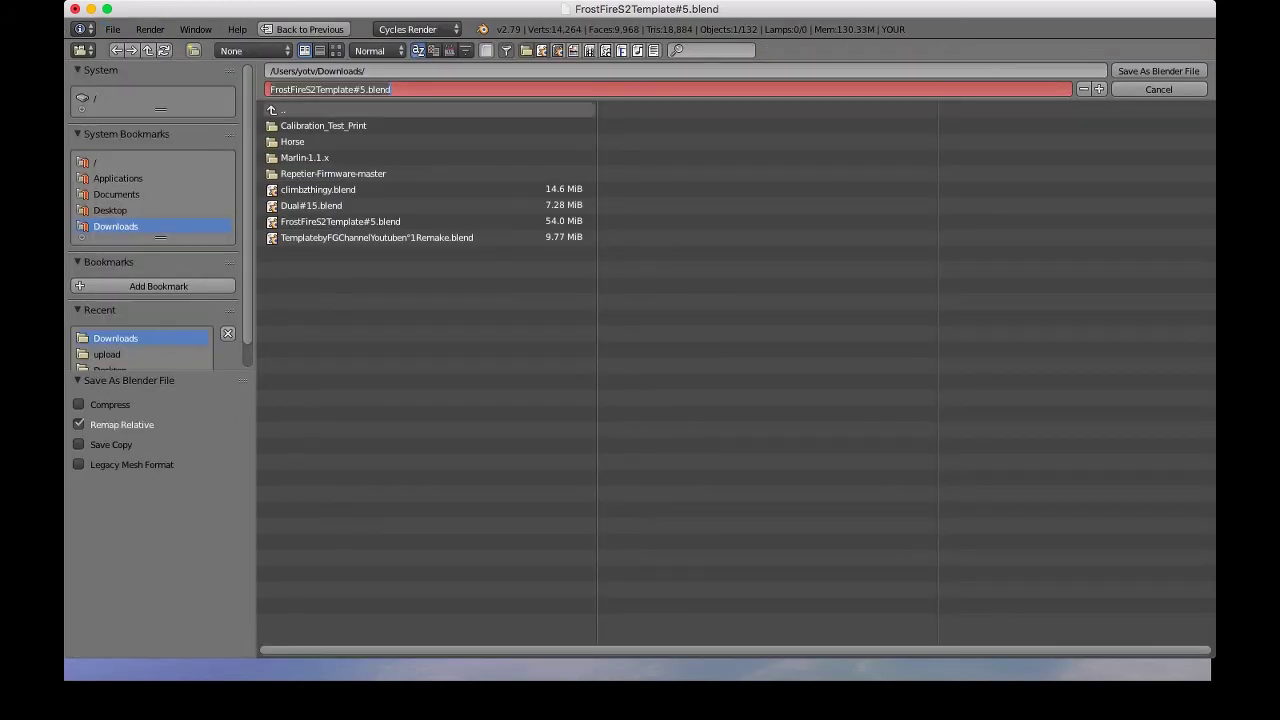
left_click_drag(353, 89, 367, 89)
key("BackSpace")
key("BackSpace")
key("BackSpace")
key("BackSpace")
key("BackSpace")
key("BackSpace")
key("BackSpace")
key("BackSpace")
key("BackSpace")
key("BackSpace")
key("BackSpace")
key("BackSpace")
key("BackSpace")
key("BackSpace")
key("BackSpace")
key("BackSpace")
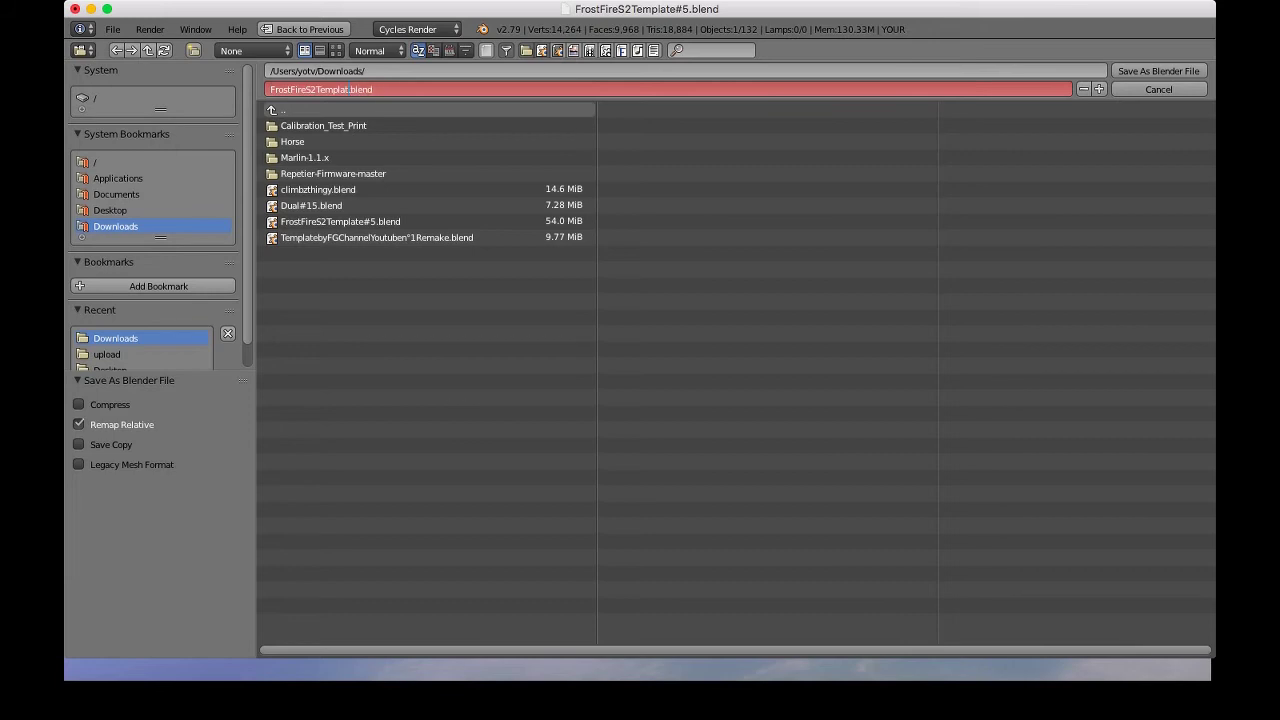
key("BackSpace")
key("BackSpace")
key("BackSpace")
key("BackSpace")
type("TEST")
key("Return")
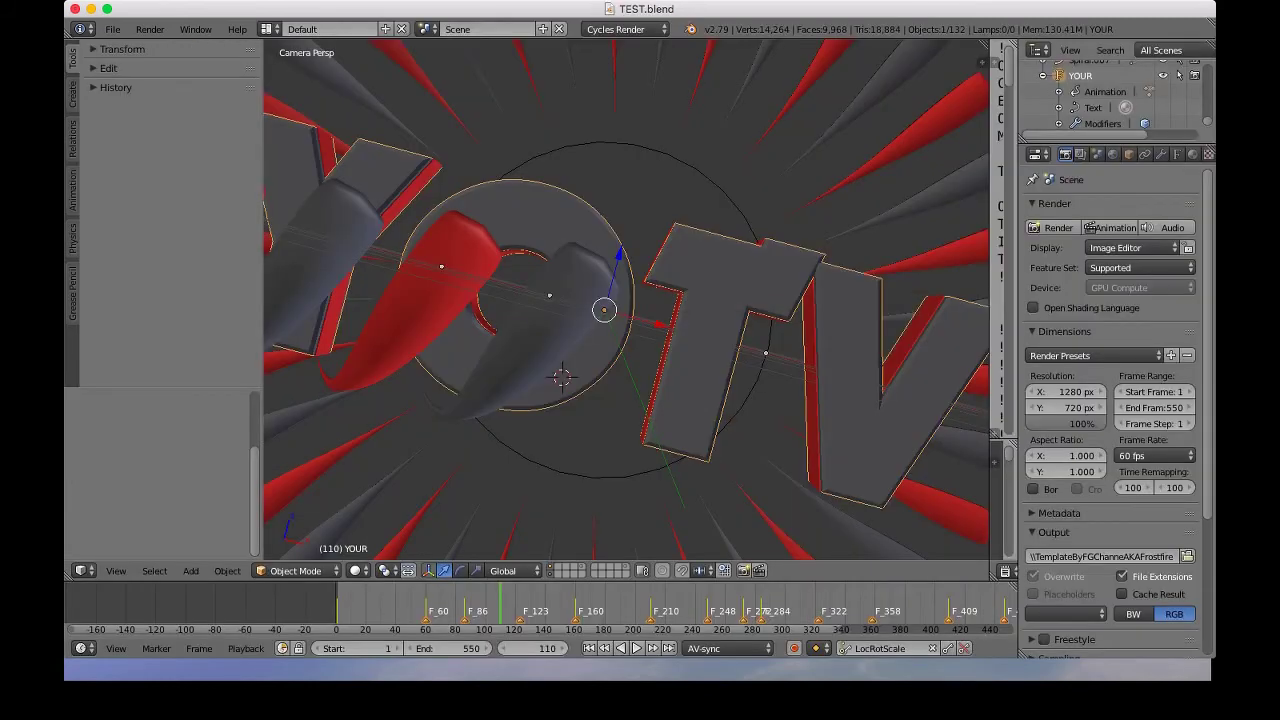
Try to render the full animation with the template's original output path.
left_click(150, 29)
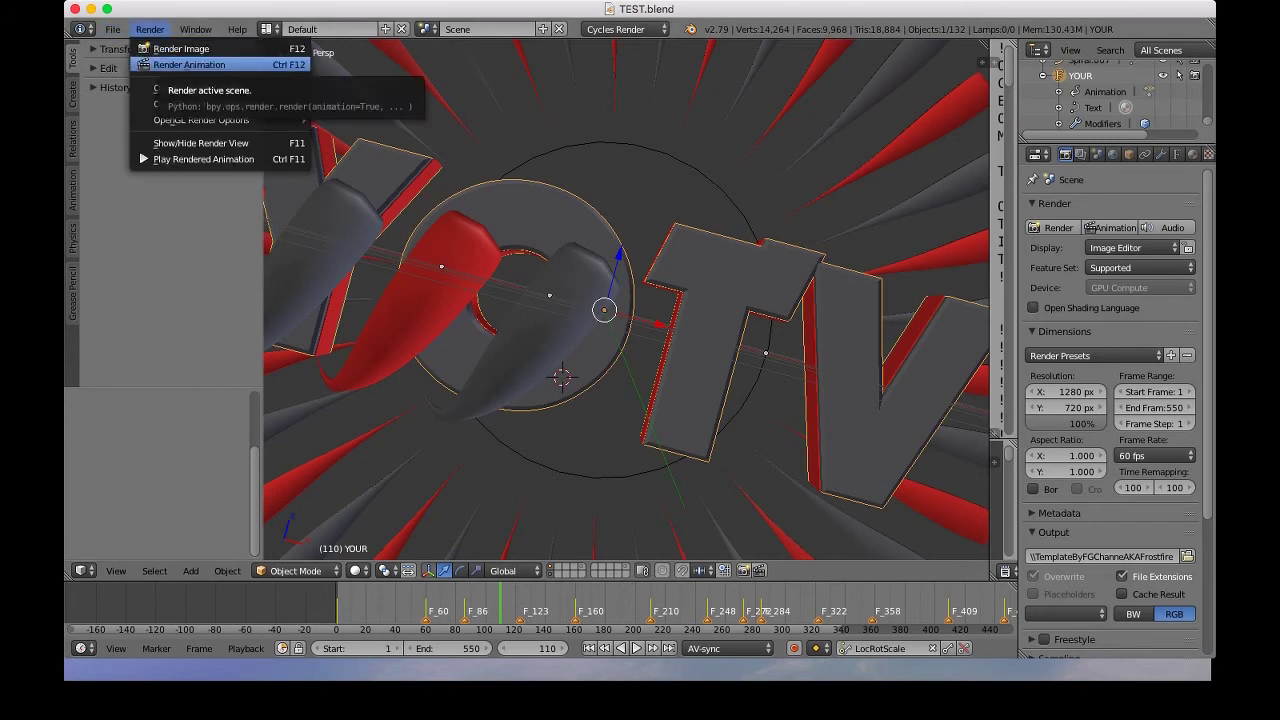
left_click(190, 65)
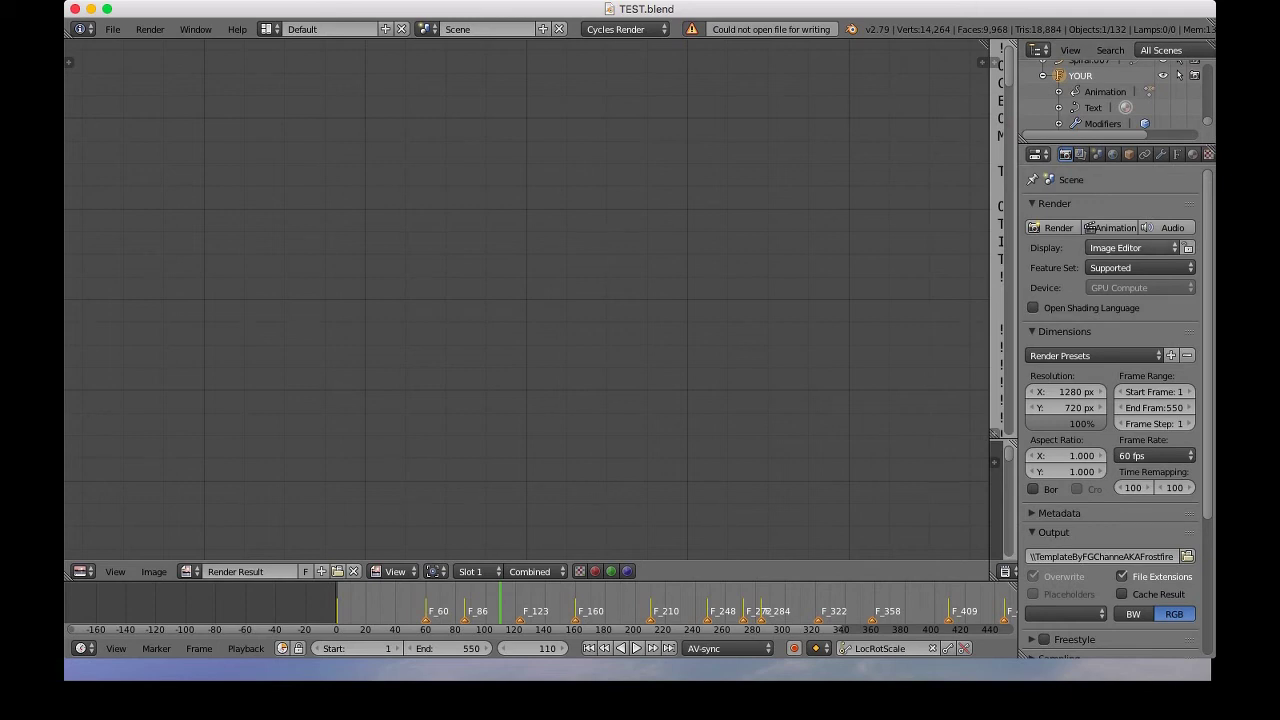
Set the render output location to the Desktop folder, keeping the file name TemplateByFGChanneAKAFrostfire.
scroll(1130, 260, "down", 5)
scroll(1110, 410, "down", 1)
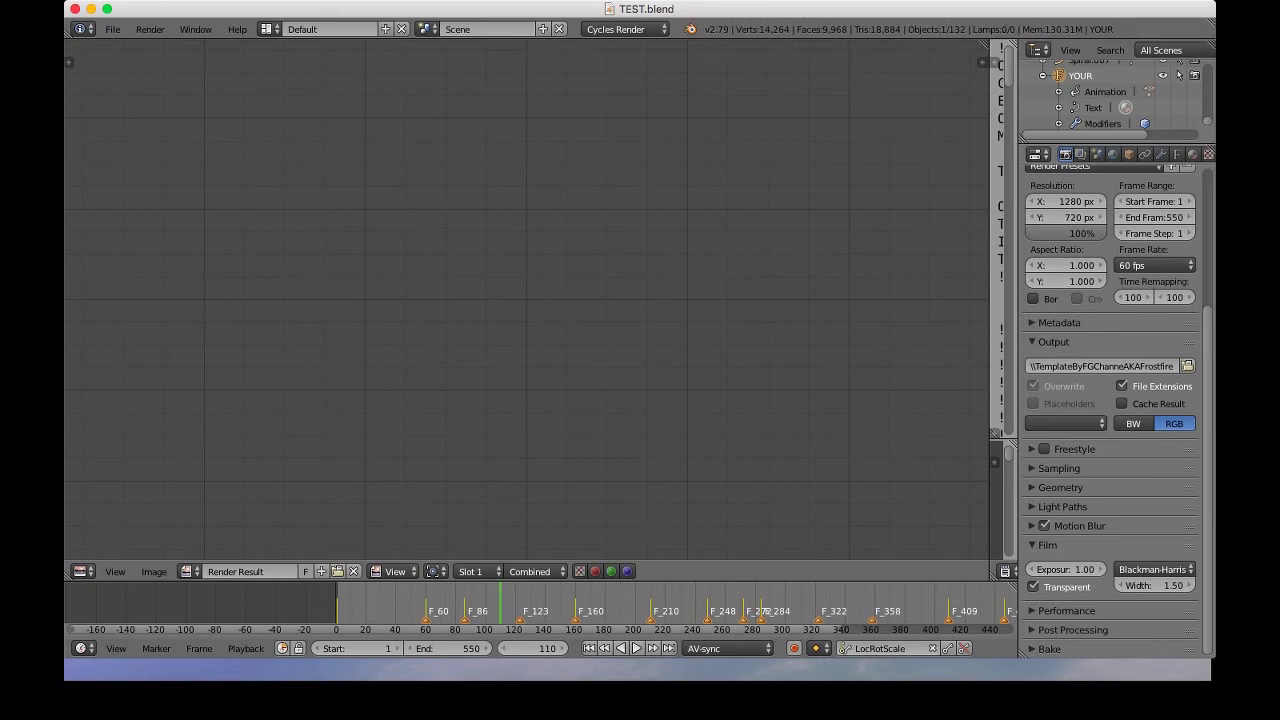
left_click(1188, 366)
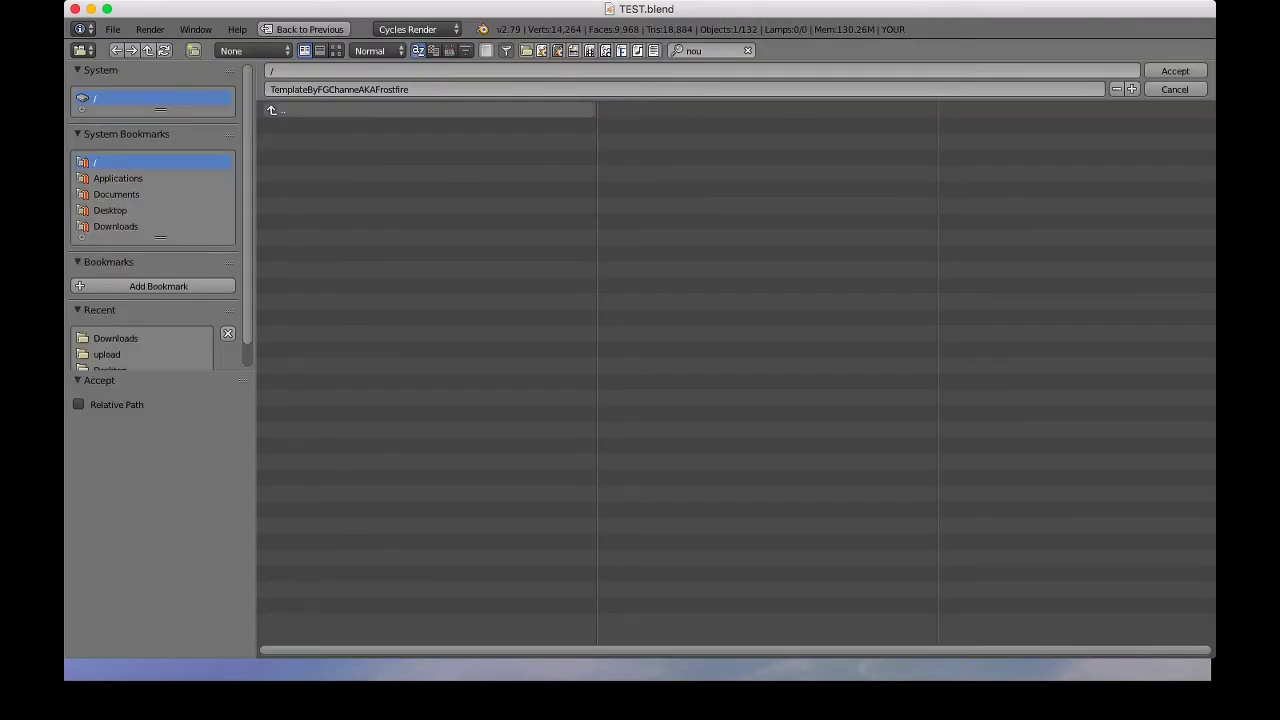
left_click(110, 210)
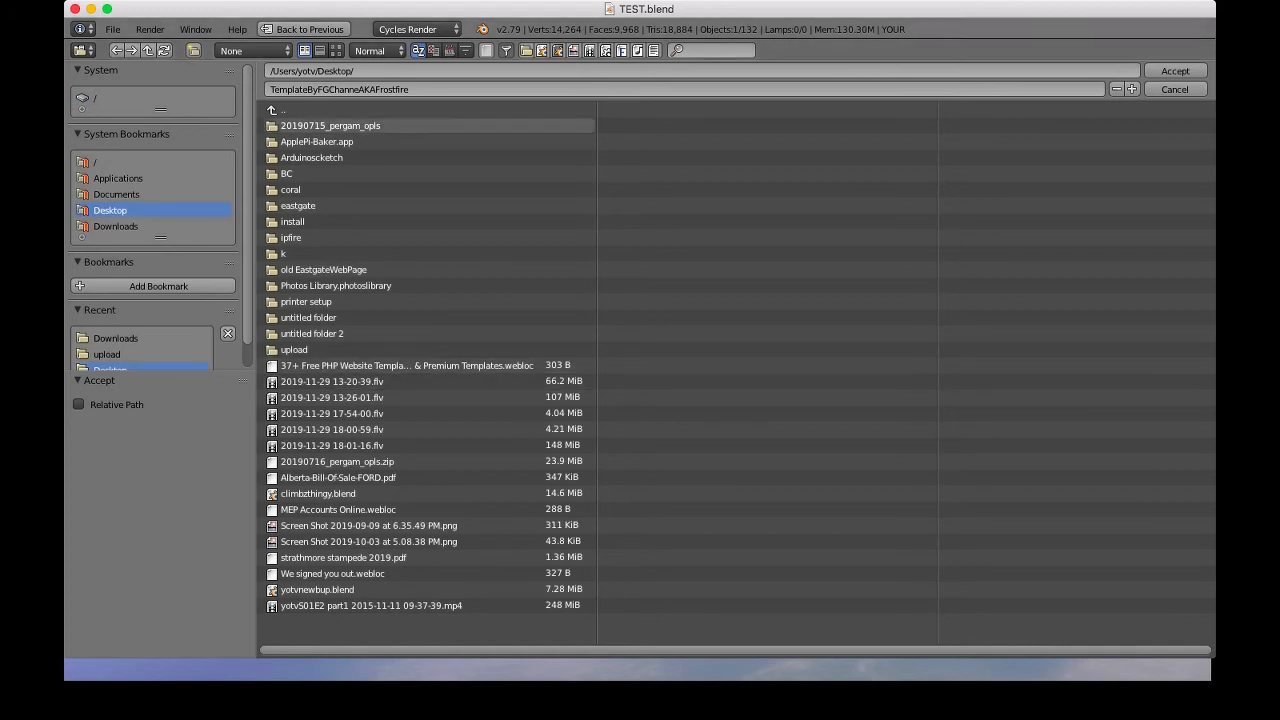
key("Return")
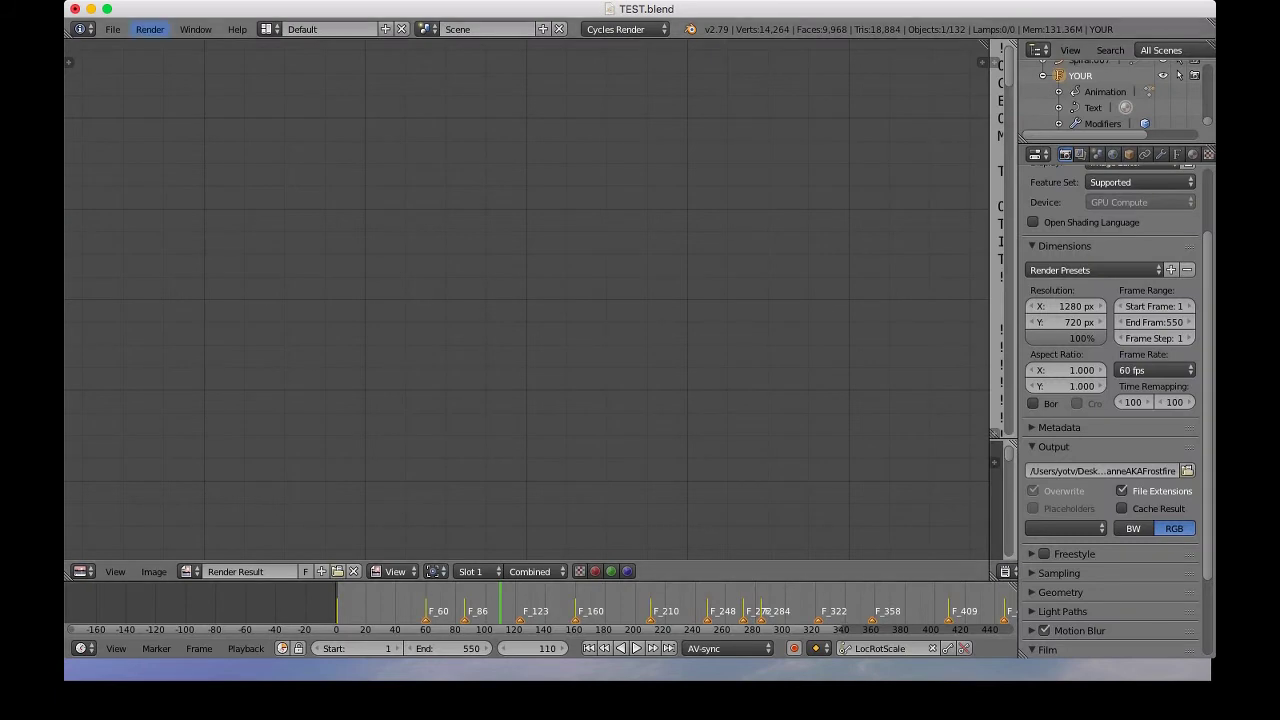
Start rendering the full intro animation to the Desktop.
left_click(150, 29)
left_click(189, 64)
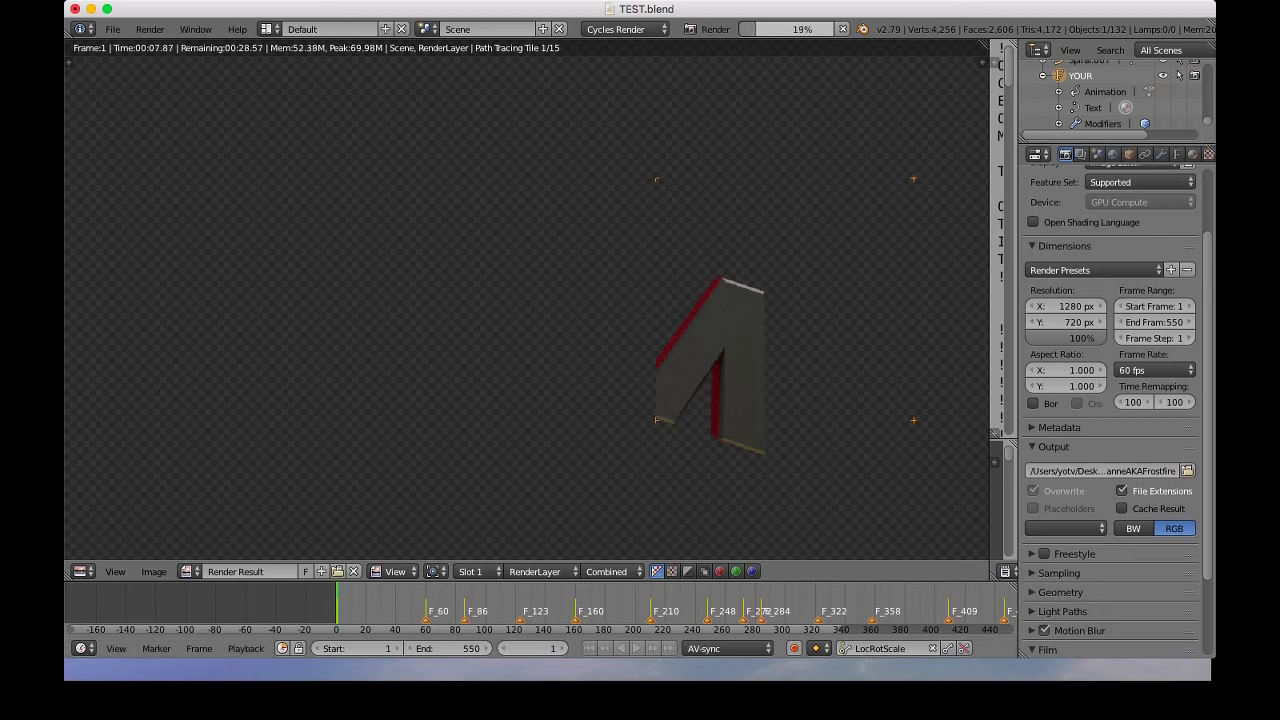
scroll(540, 615, "right", 5, "ctrl")
scroll(540, 615, "left", 4, "ctrl")
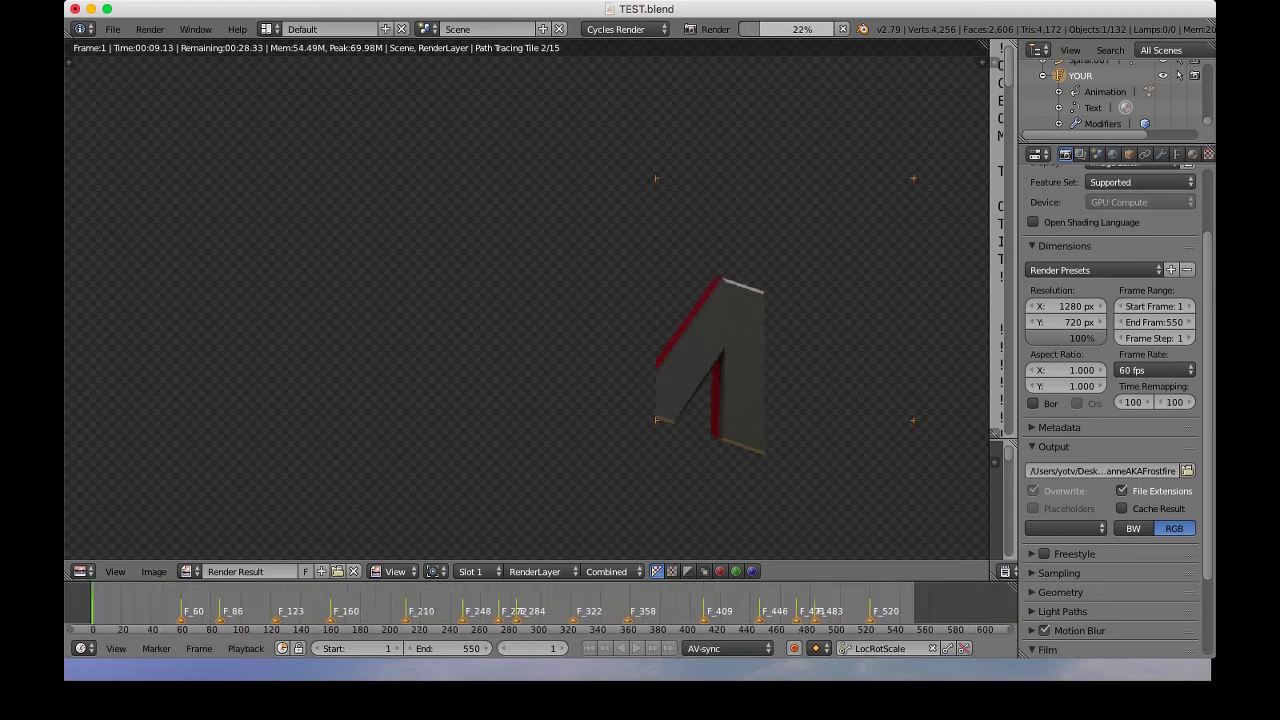